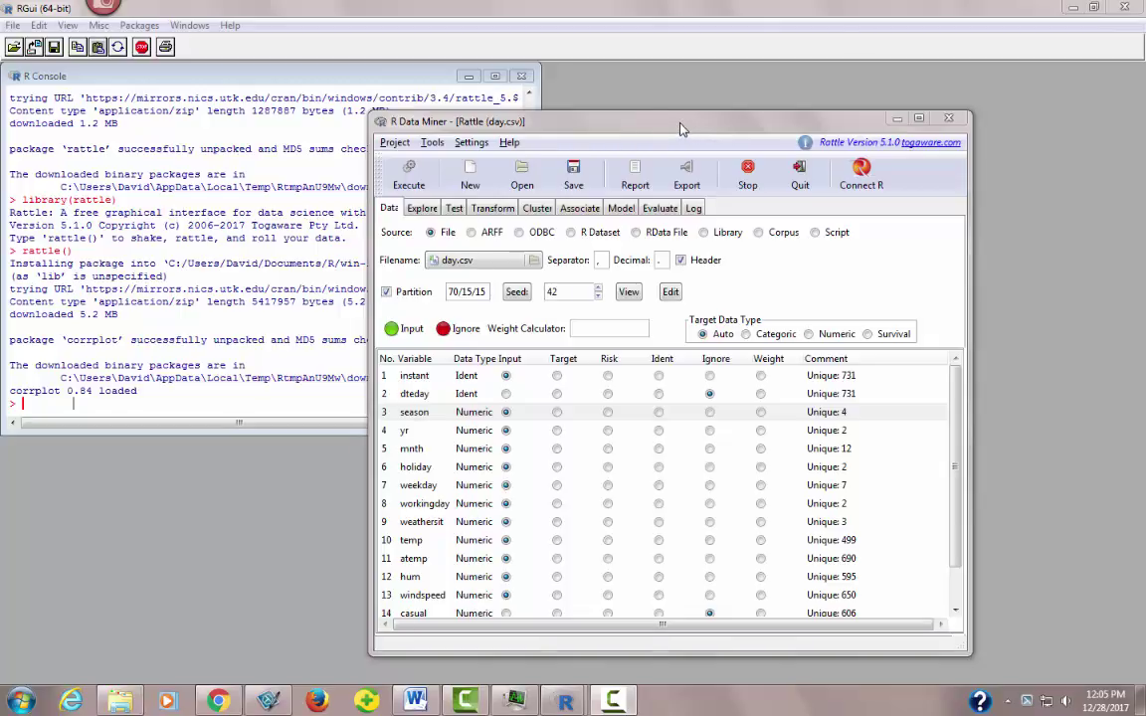
Step: Reposition the Rattle window and choose day.csv from the Qlik folder as the data file
drag(687, 129, 855, 83)
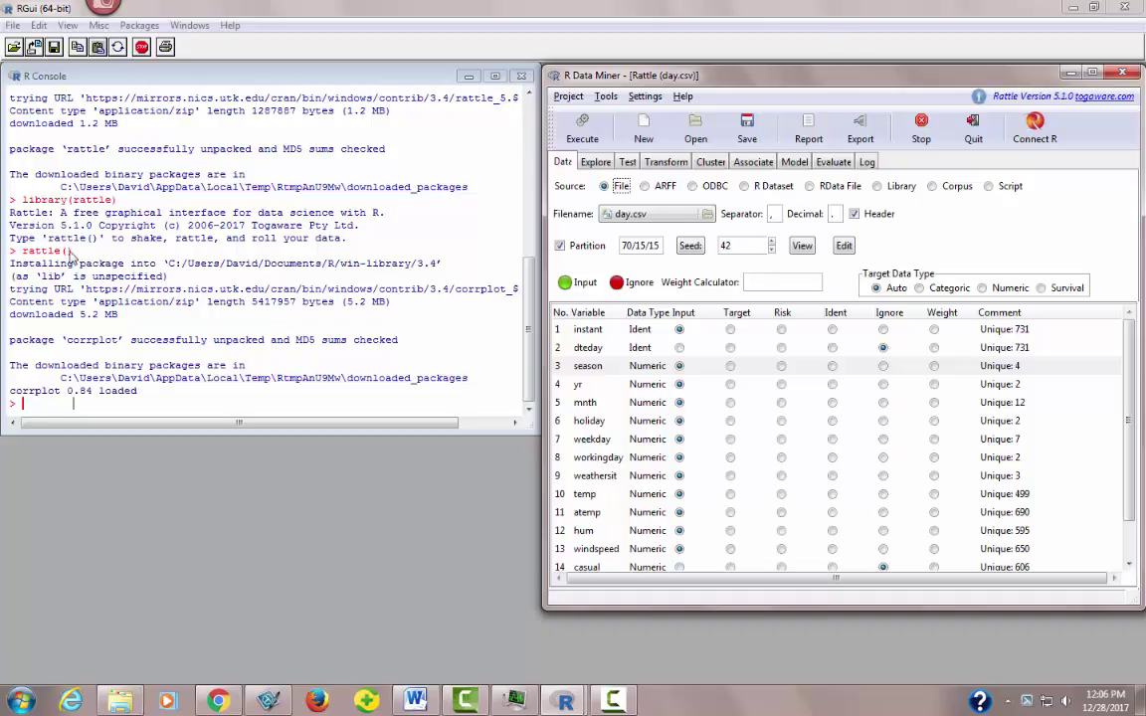
drag(738, 72, 524, 81)
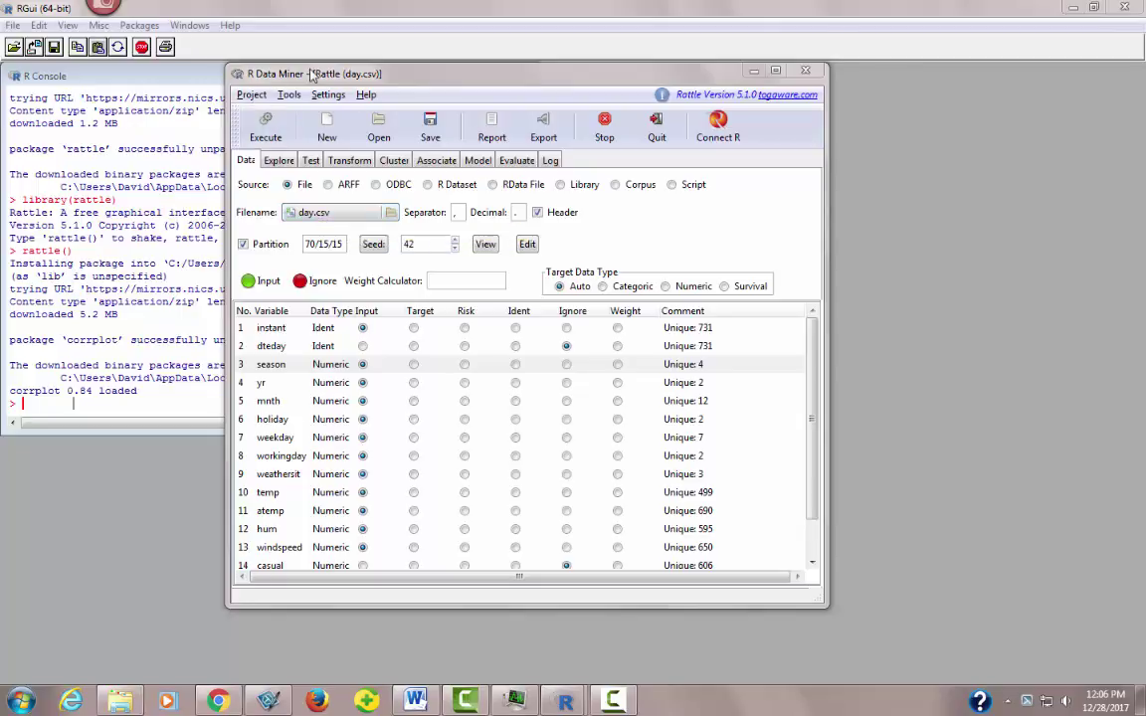
click(396, 219)
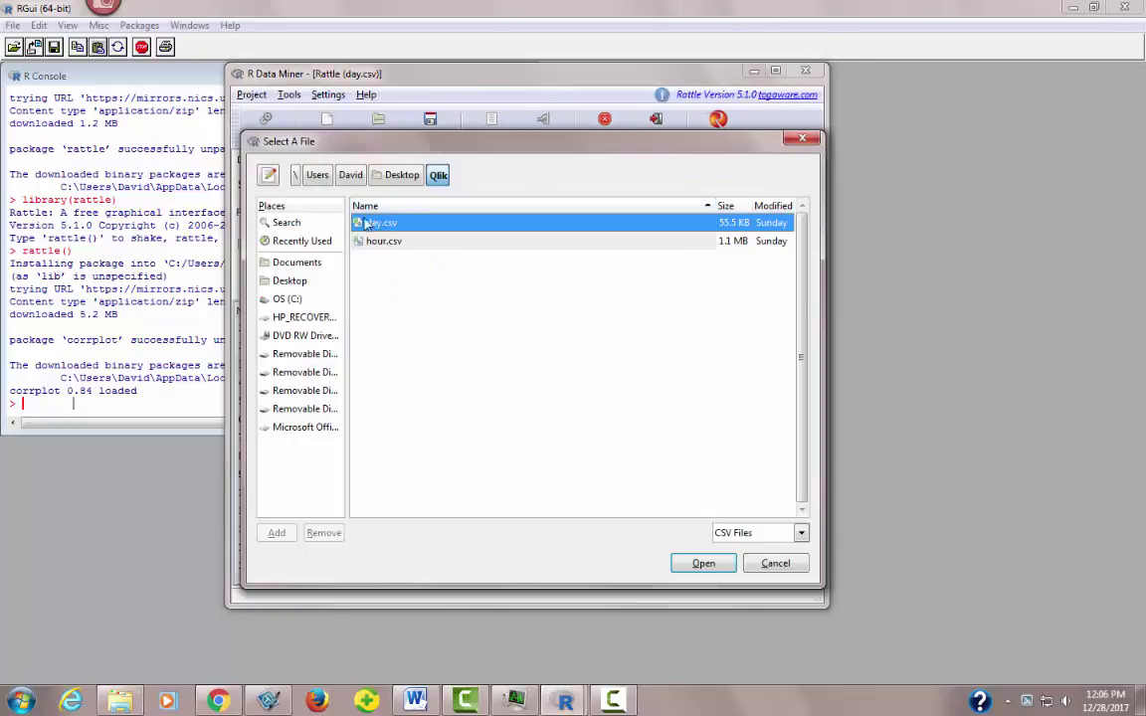
click(703, 564)
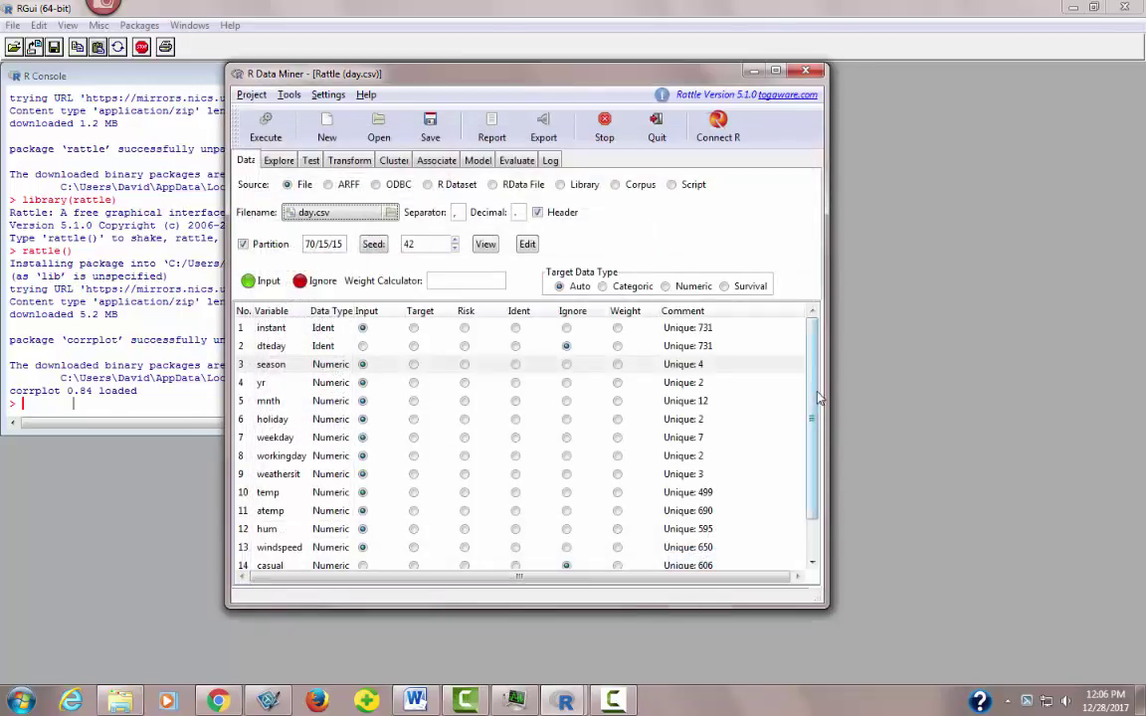
Step: Set the registered variable's role to Ignore, apply the variable roles, and review them down to cnt
scroll(810, 481, down, 1)
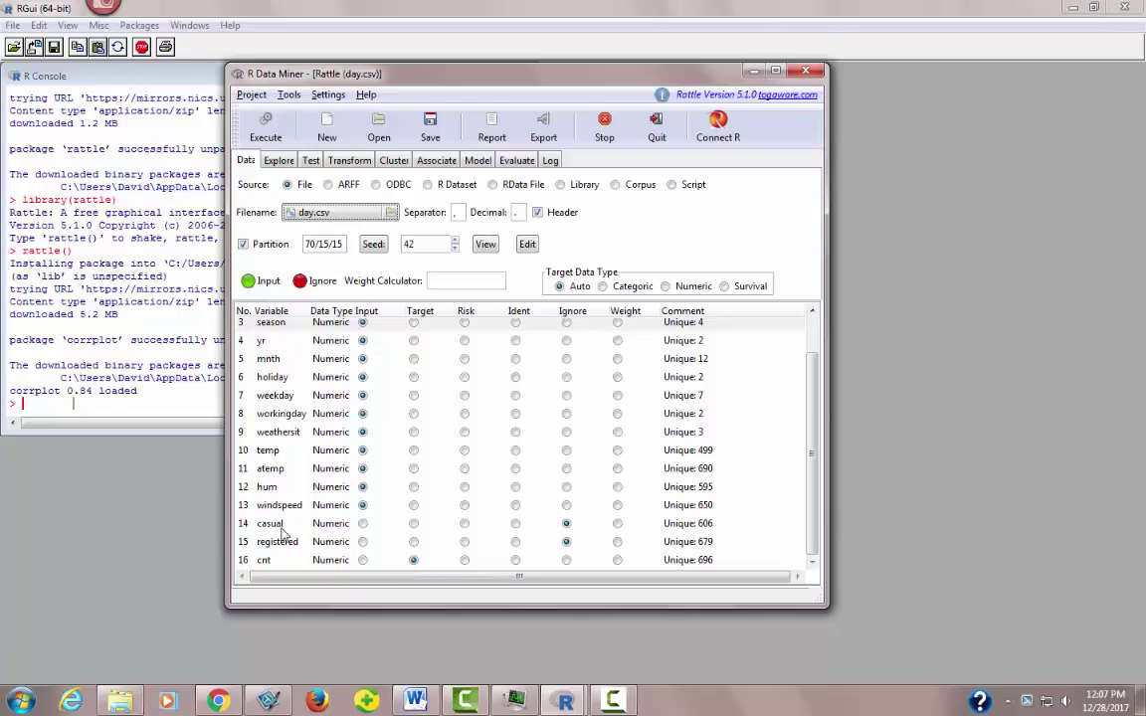
click(565, 541)
scroll(430, 509, up, 2)
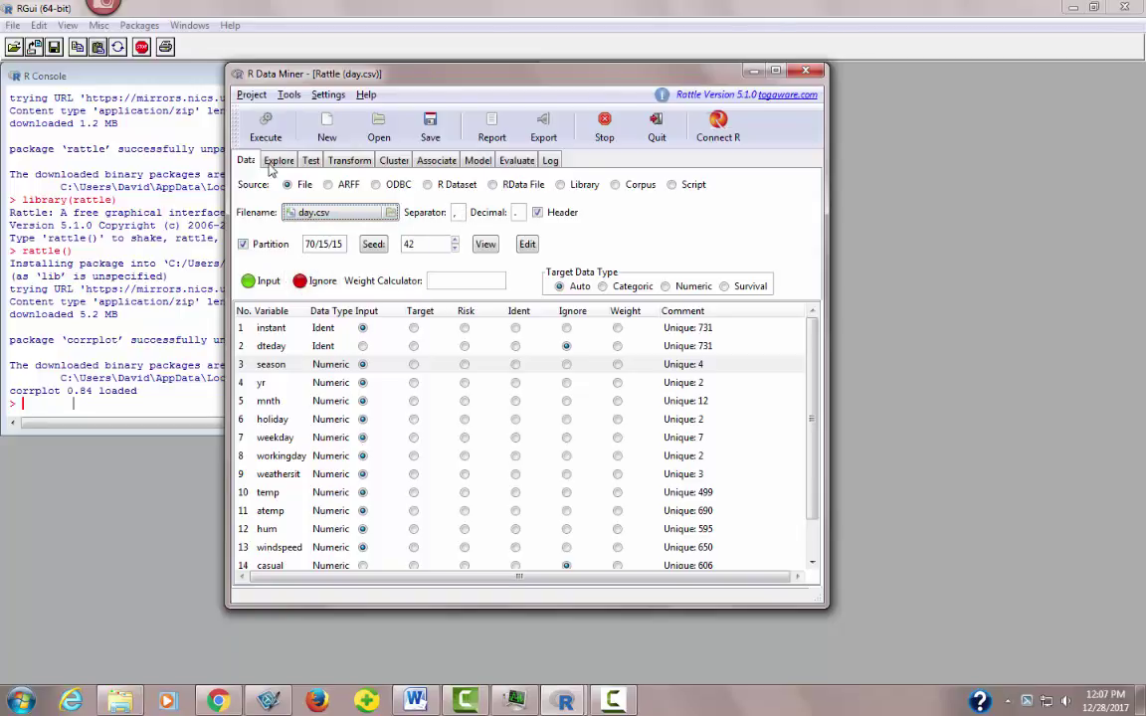
click(263, 130)
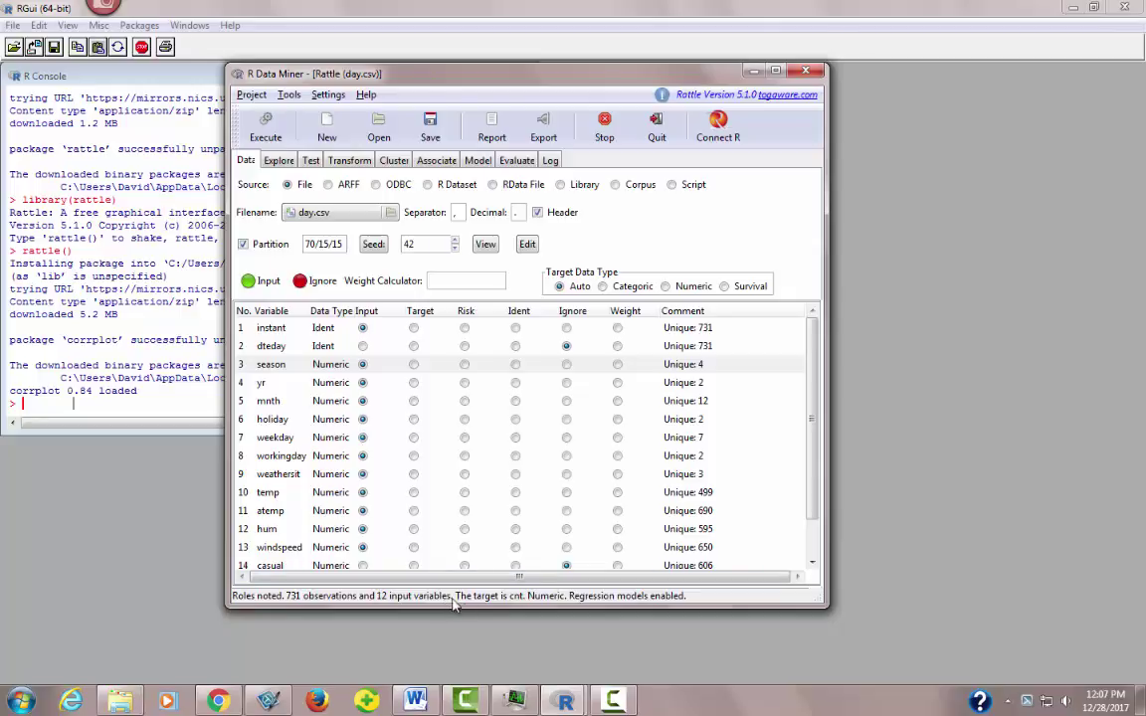
scroll(737, 338, down, 2)
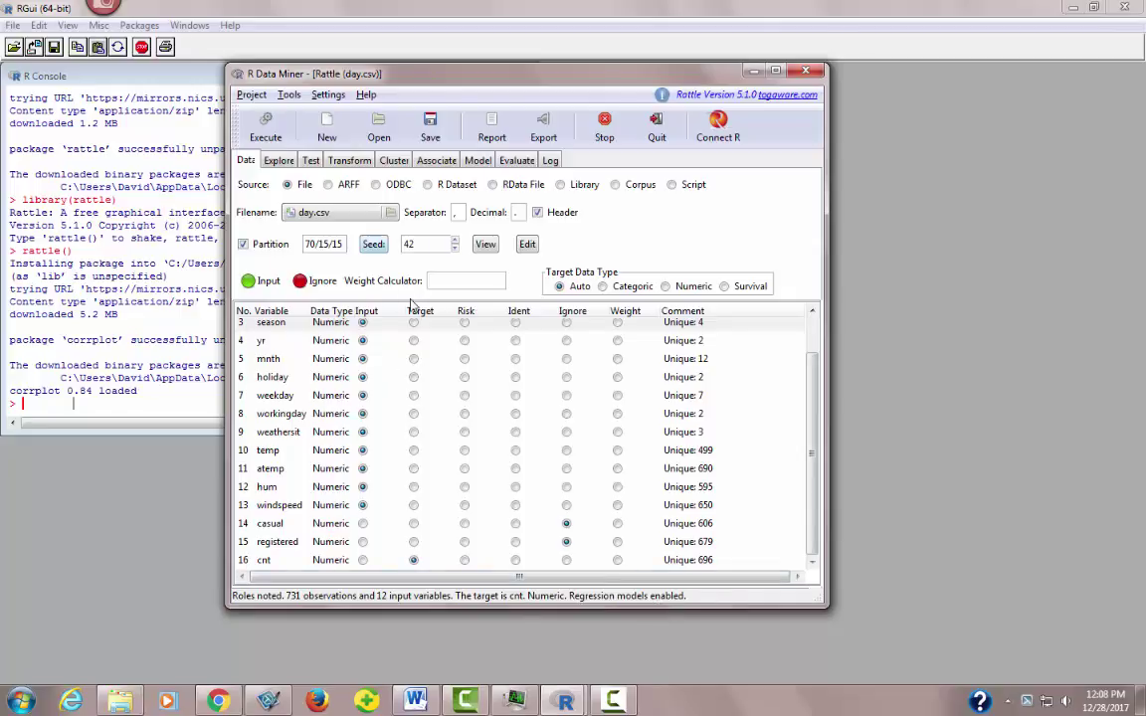
Step: Generate an ordered correlation plot of the input variables with the Pearson method and make the plot window taller
click(284, 165)
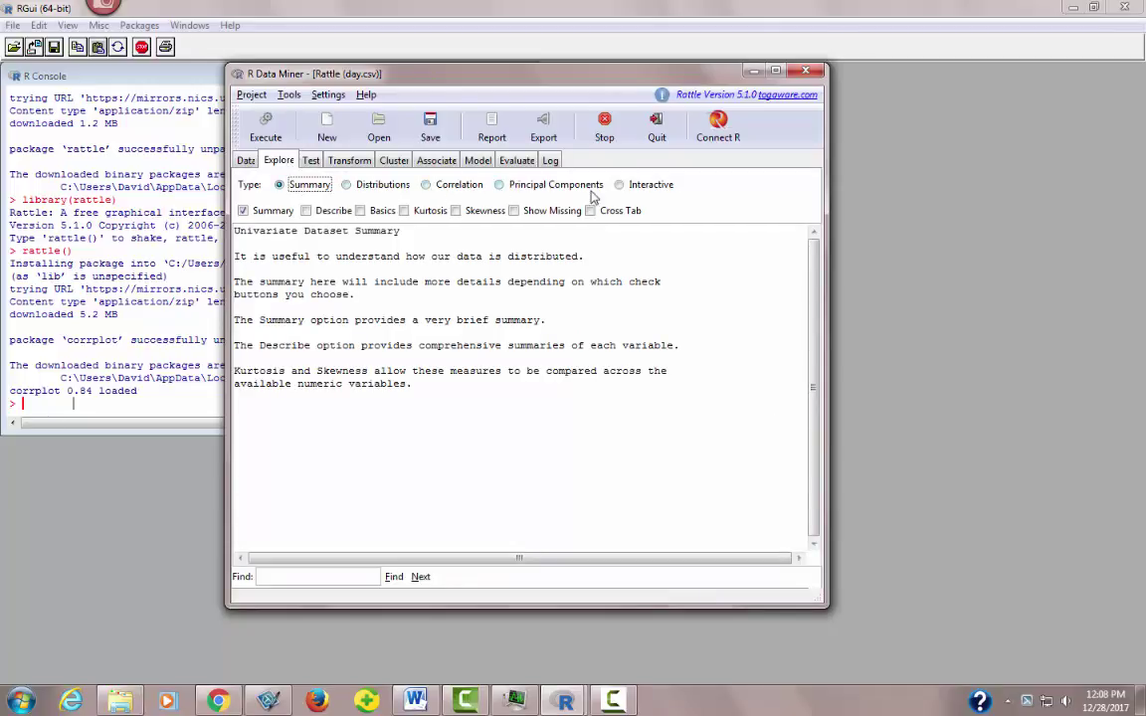
click(427, 186)
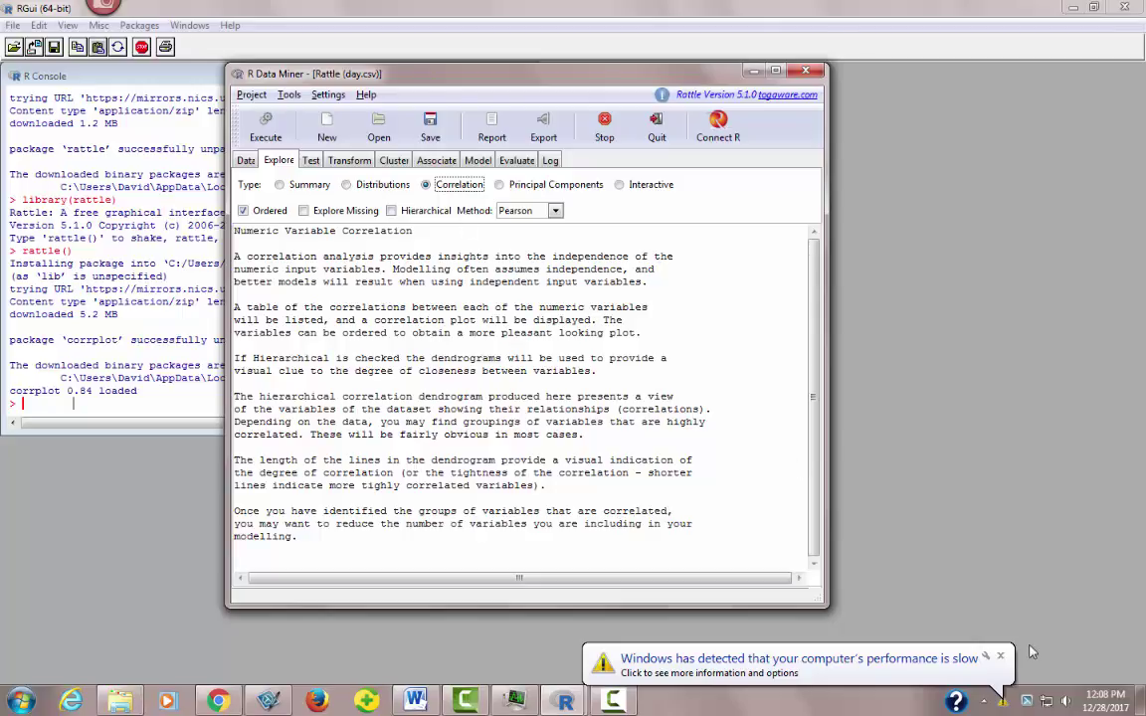
click(903, 591)
click(547, 211)
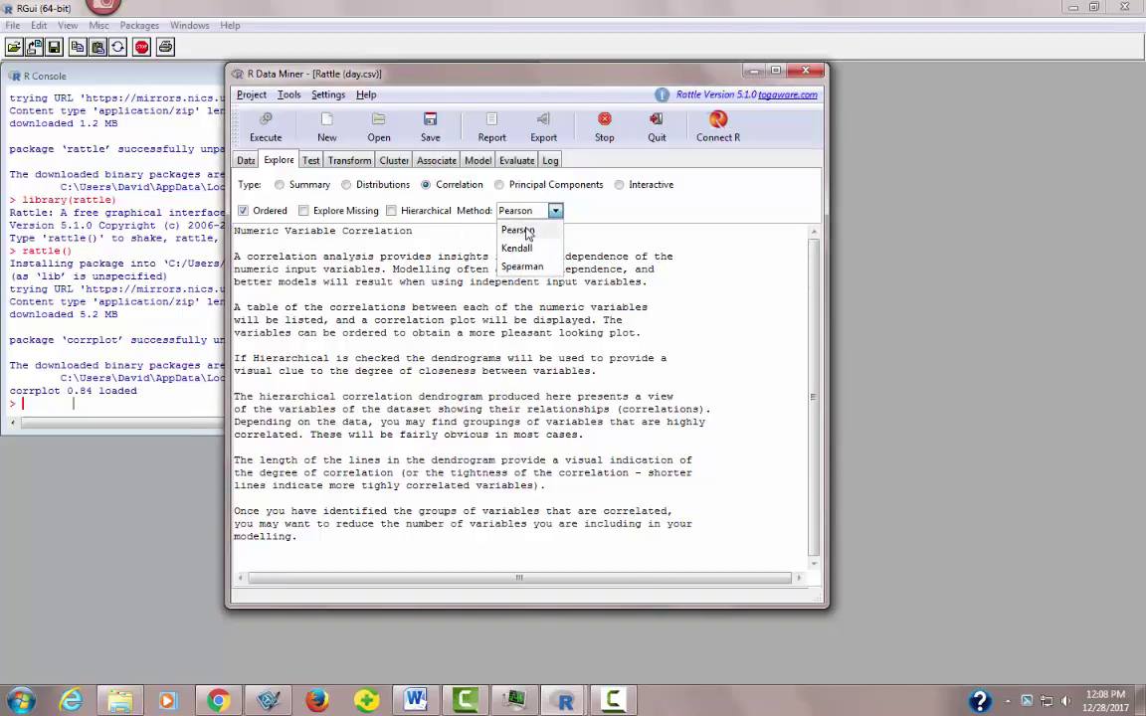
click(536, 230)
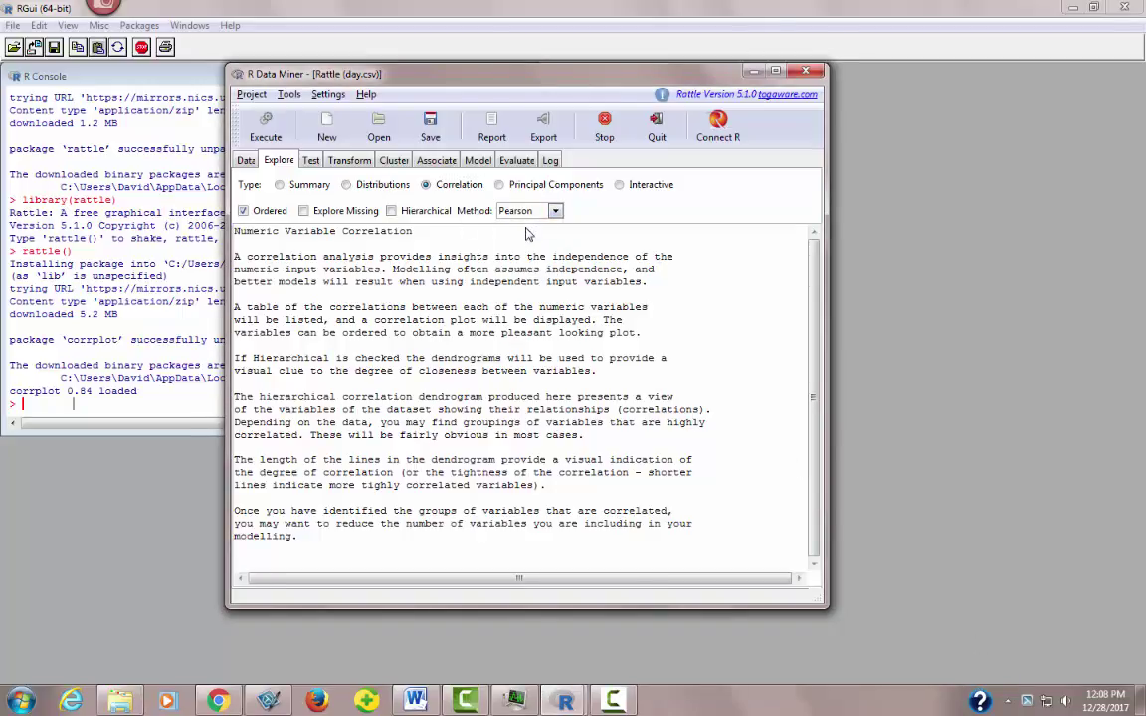
click(237, 157)
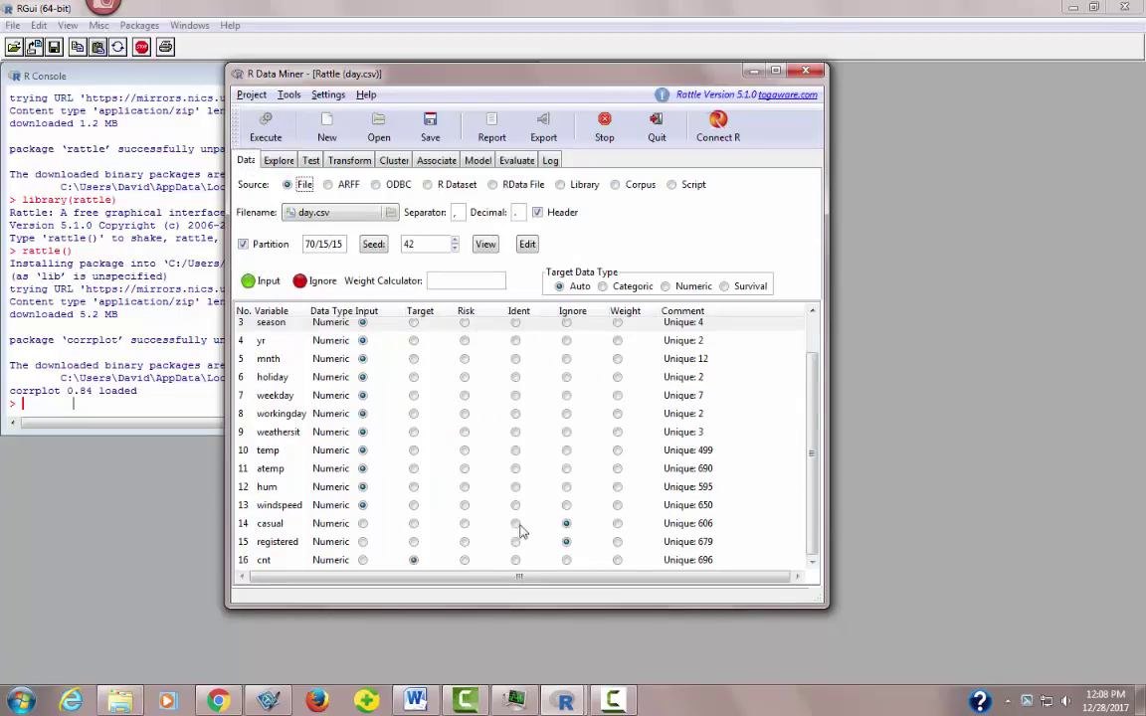
click(279, 162)
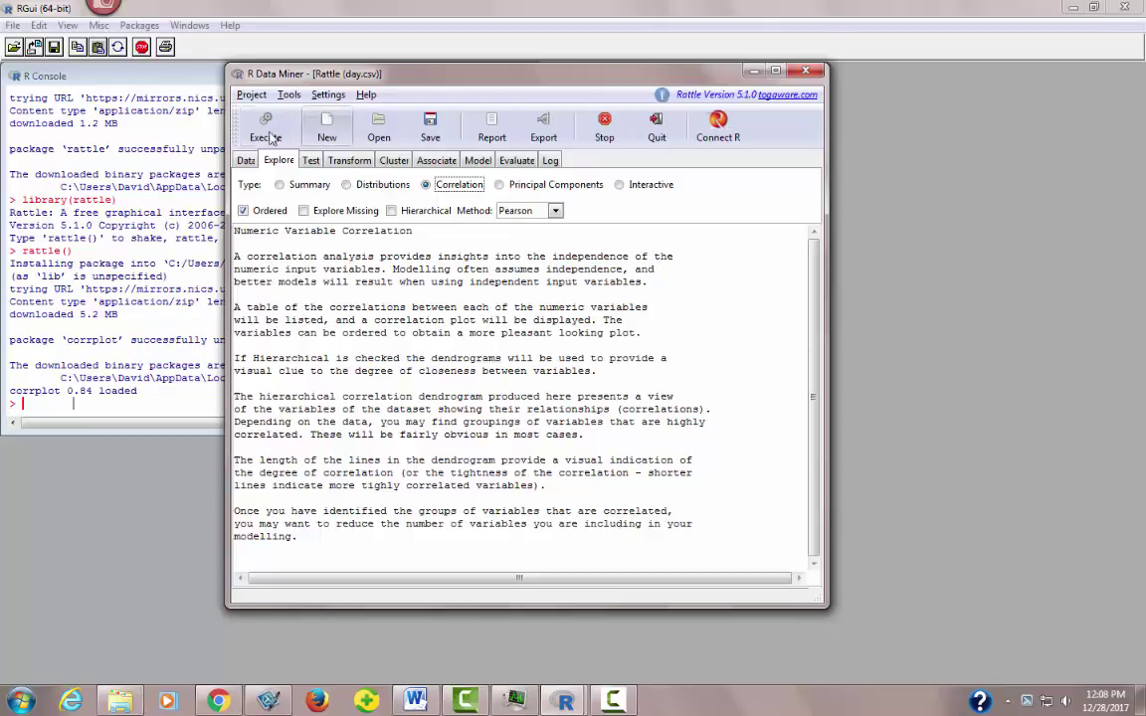
click(265, 127)
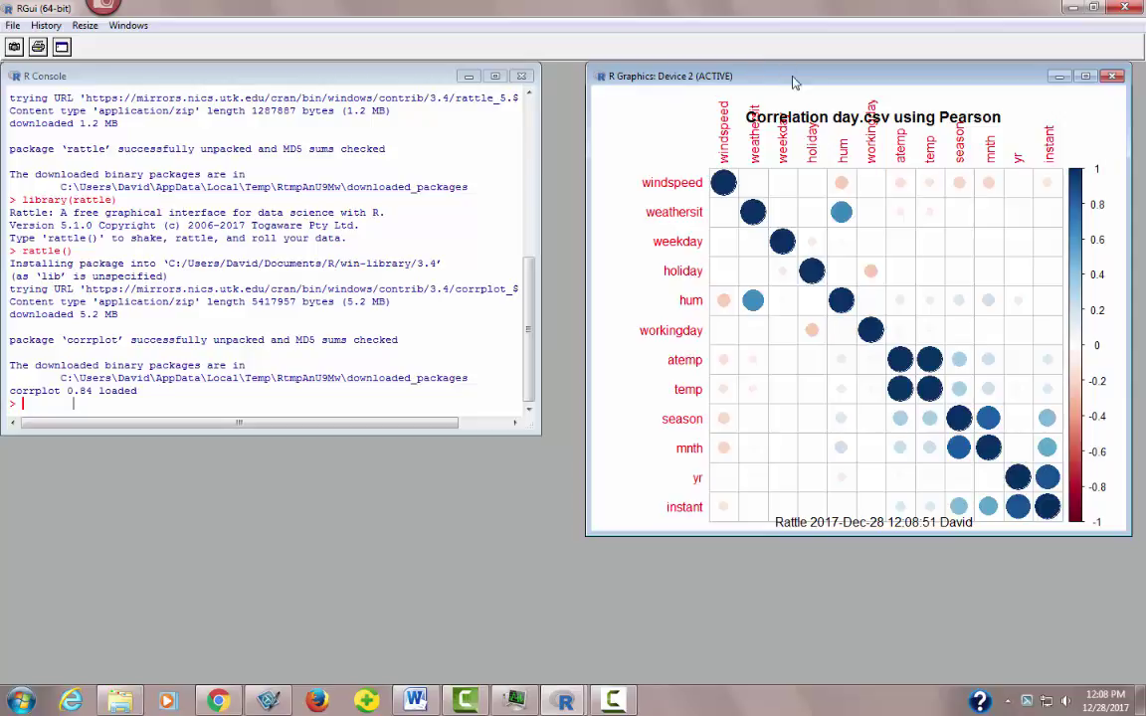
drag(880, 535, 885, 627)
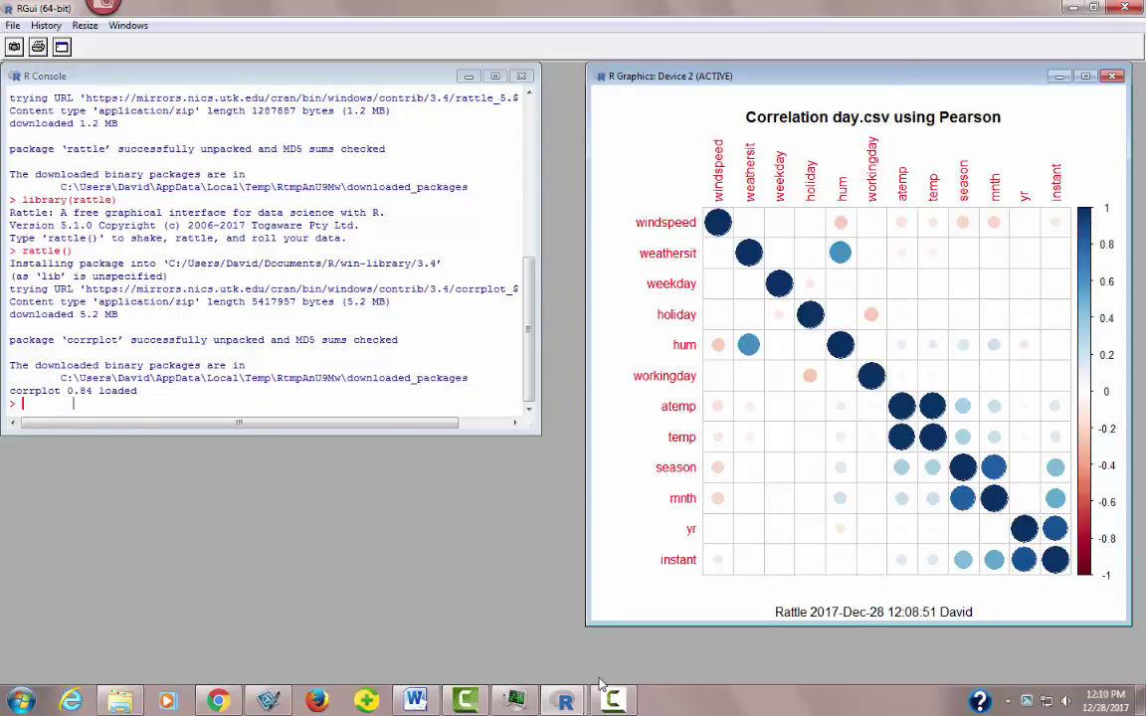
Step: Return to the Rattle window and examine the full Pearson correlation table for the input variables
mouse_move(564, 702)
click(663, 621)
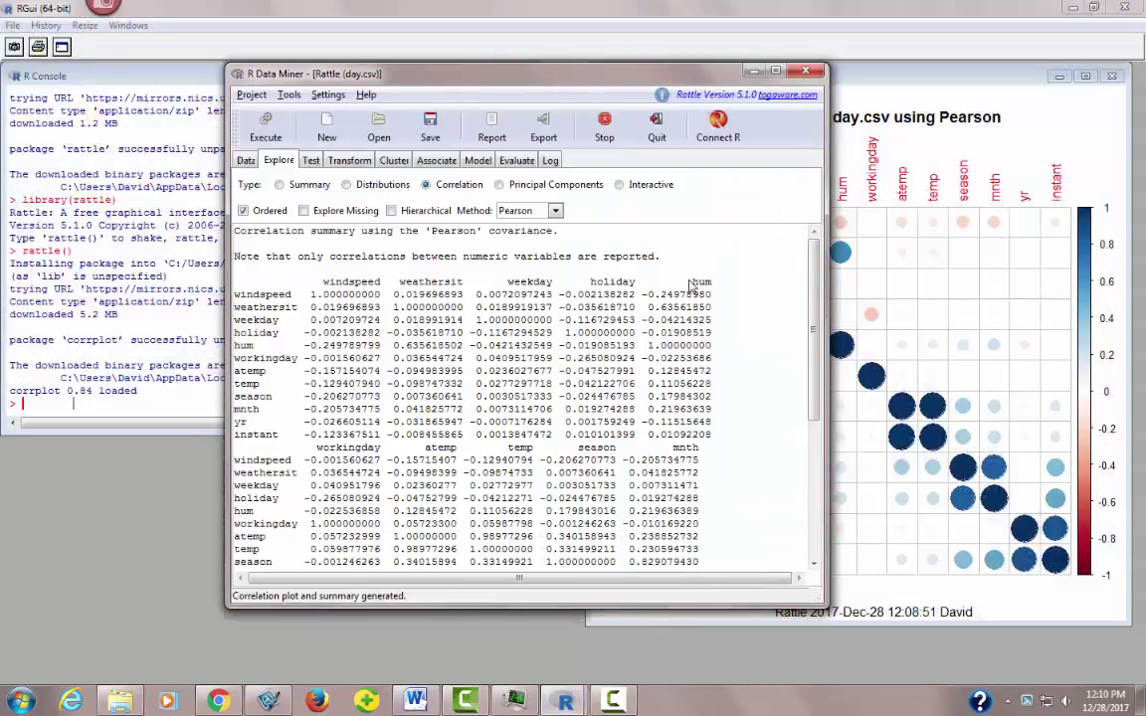
scroll(814, 338, down, 3)
drag(819, 329, 821, 316)
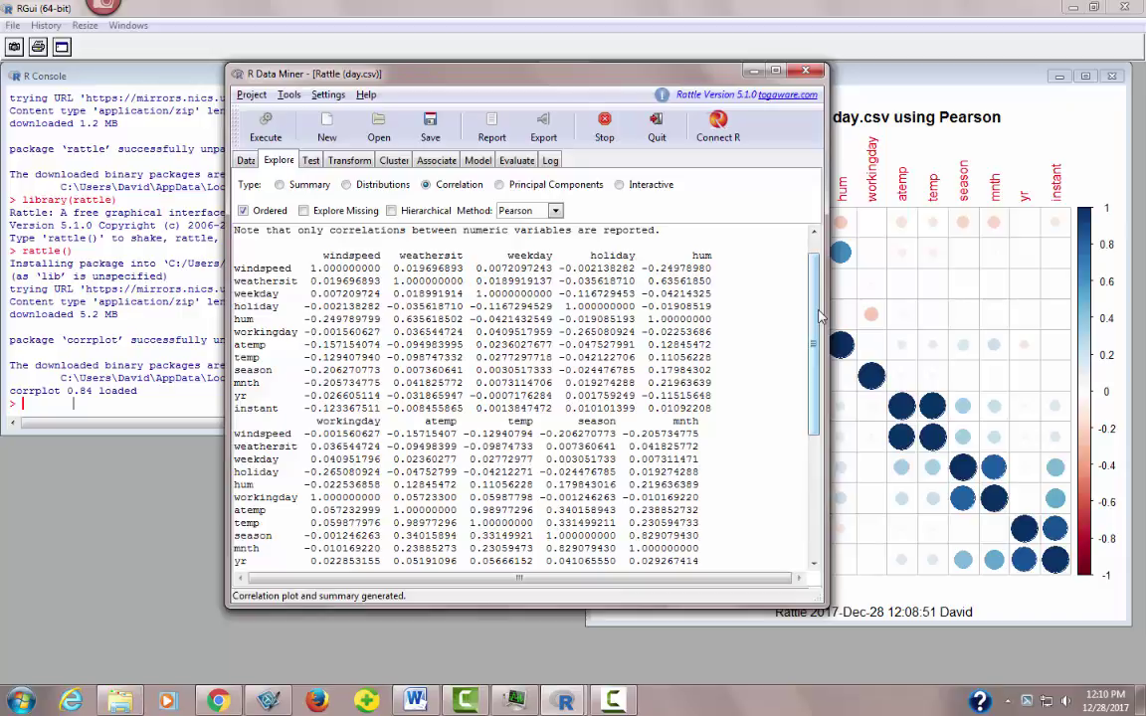
drag(821, 316, 795, 371)
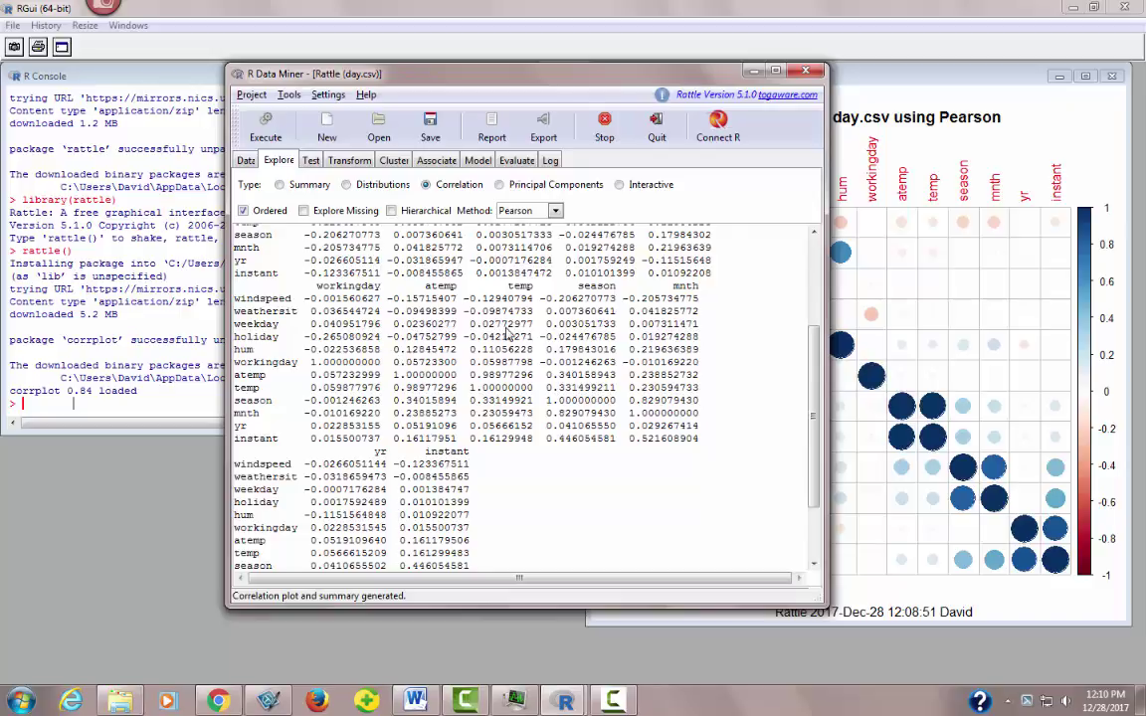
scroll(450, 316, up, 4)
scroll(448, 301, down, 6)
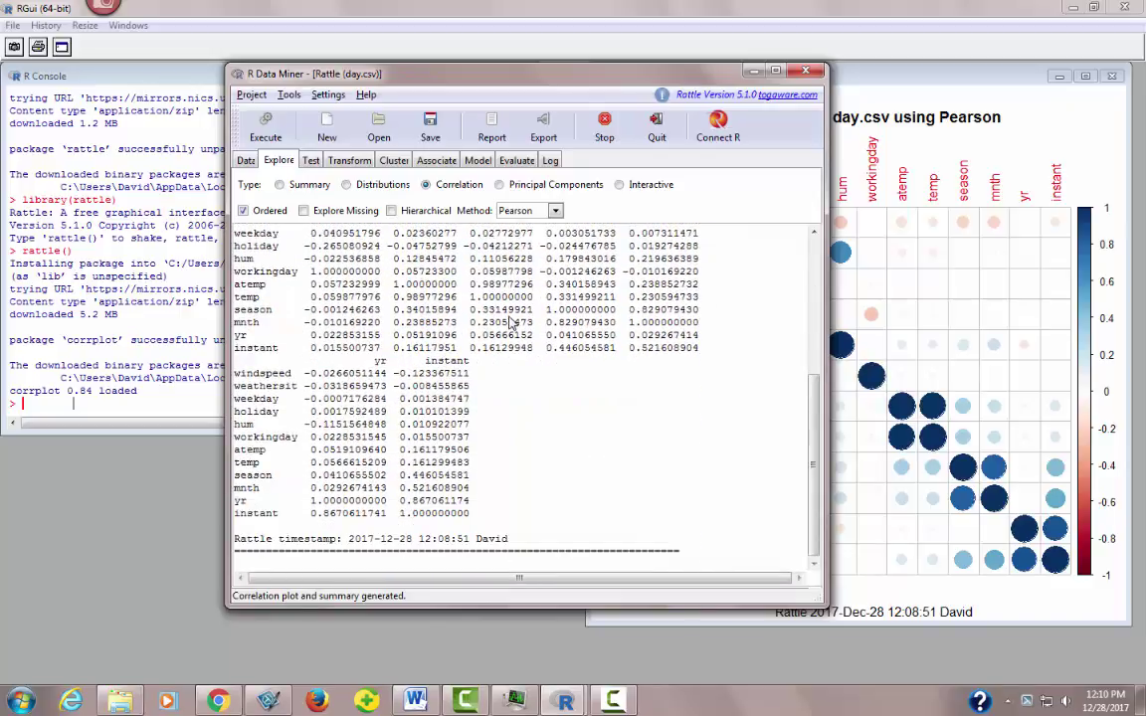
scroll(383, 364, up, 2)
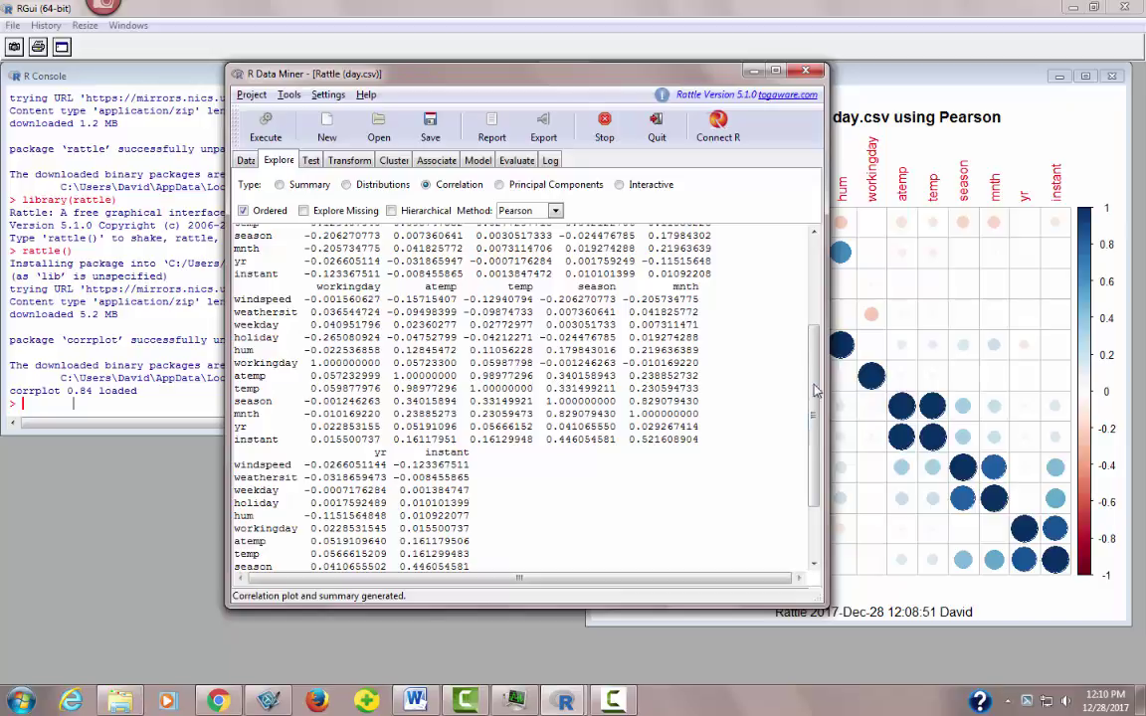
scroll(807, 502, down, 2)
scroll(724, 430, up, 7)
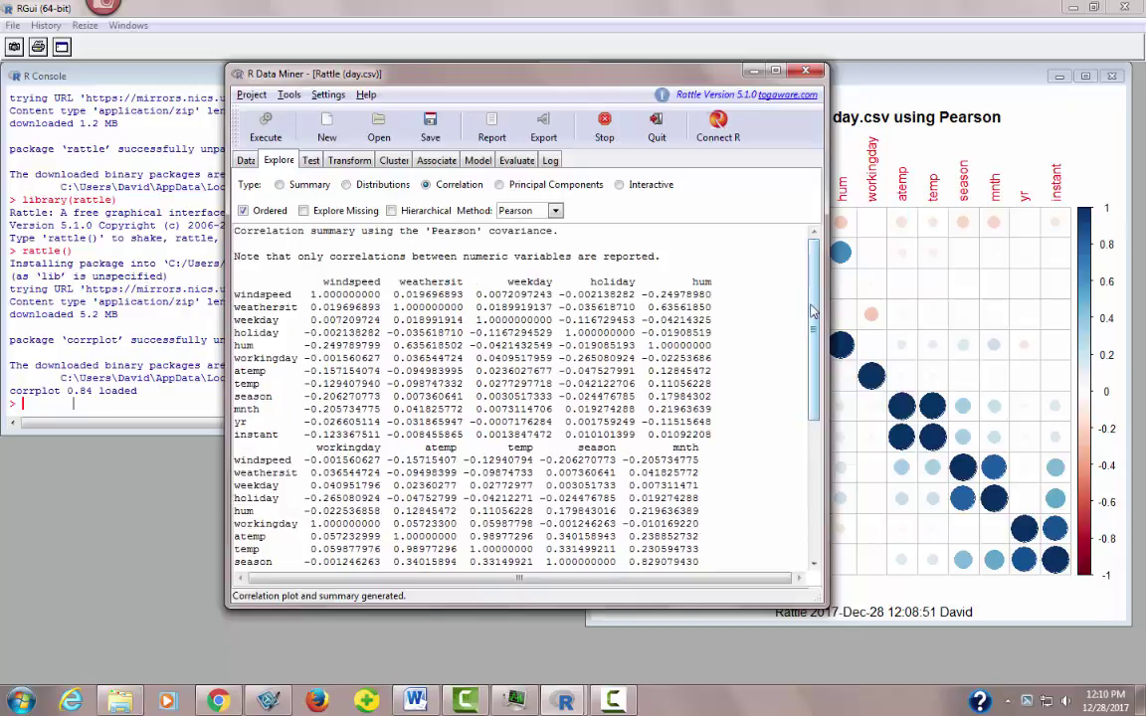
scroll(796, 490, down, 7)
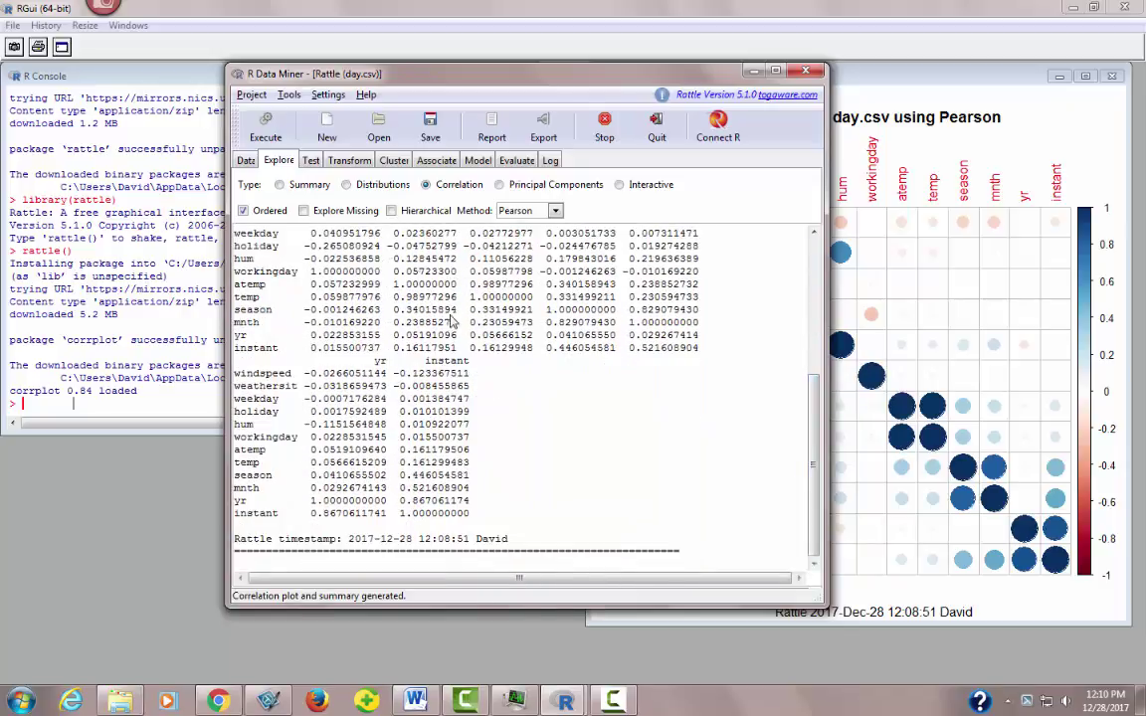
Step: Change the cnt variable's role from Target to Input and apply the data roles
click(246, 161)
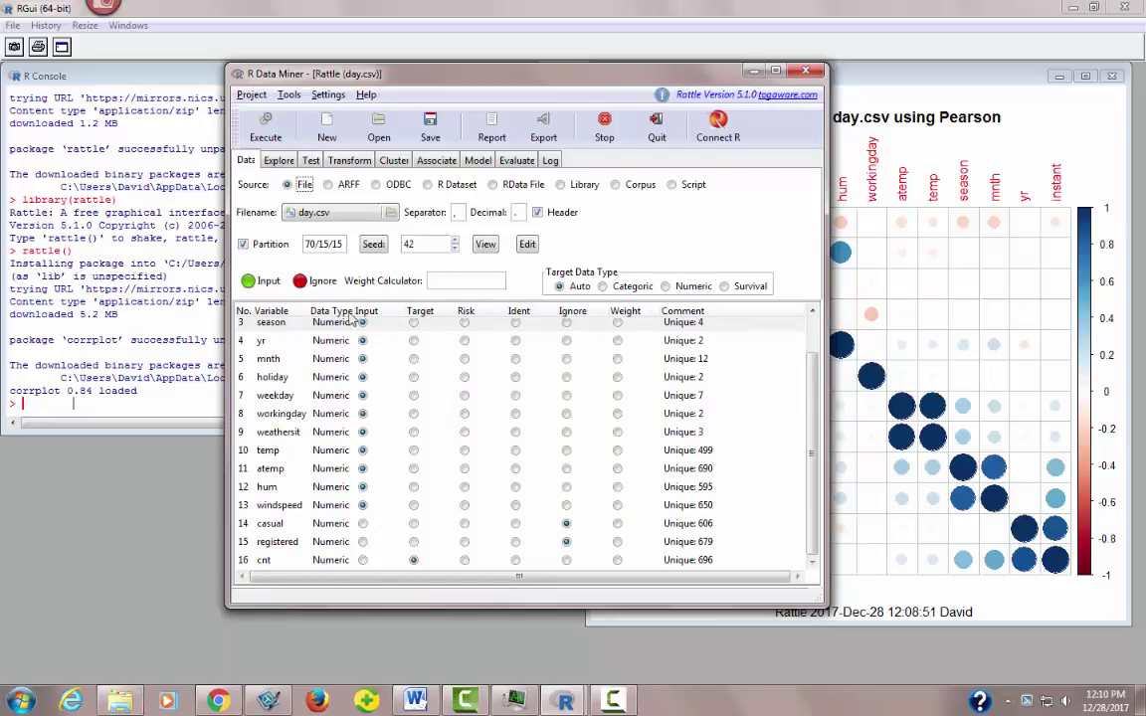
click(363, 561)
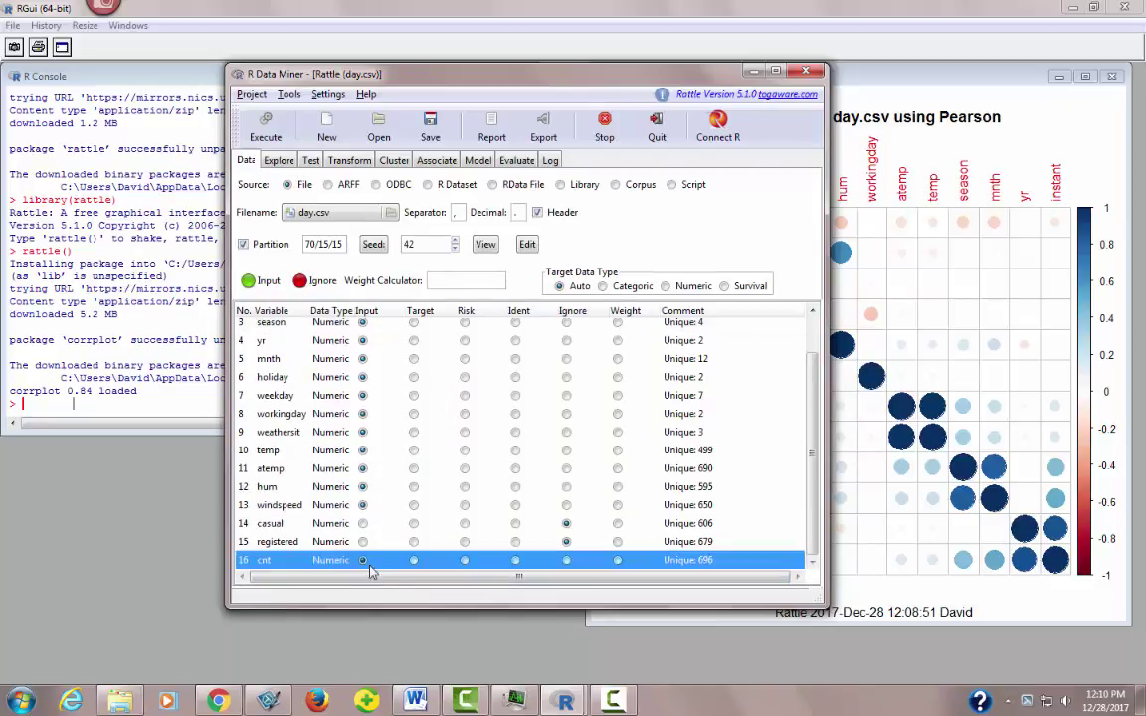
click(266, 136)
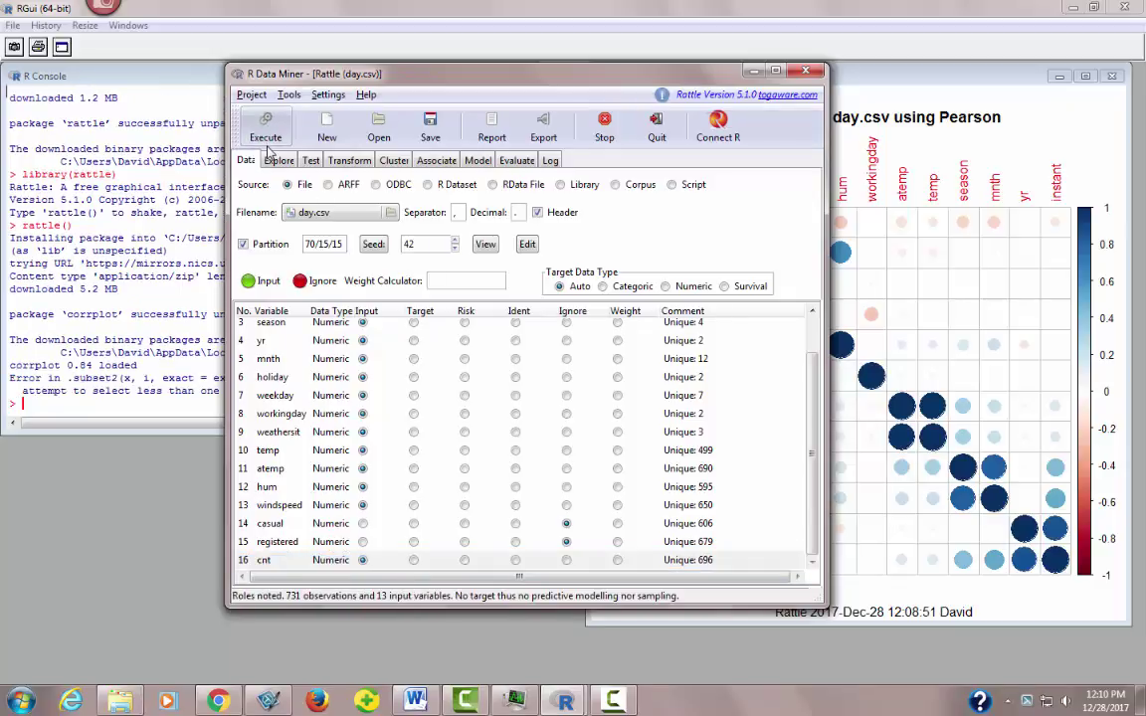
Step: Rerun the Pearson correlation with cnt included and review its coefficients against the other variables
click(280, 160)
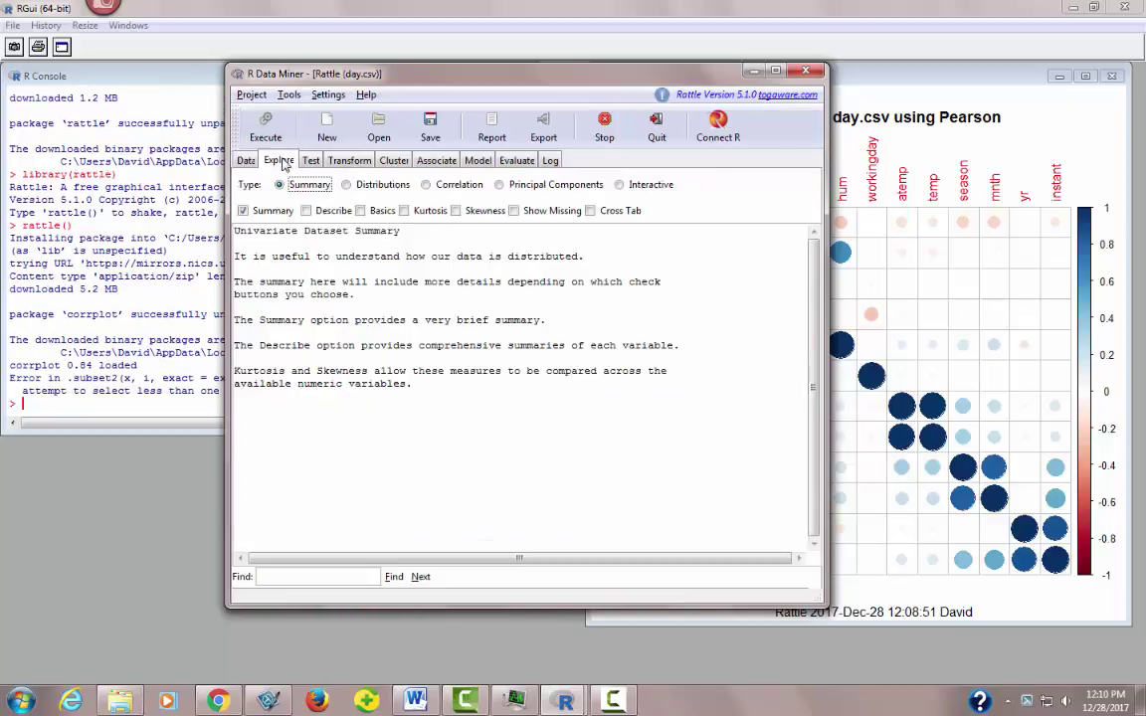
click(426, 185)
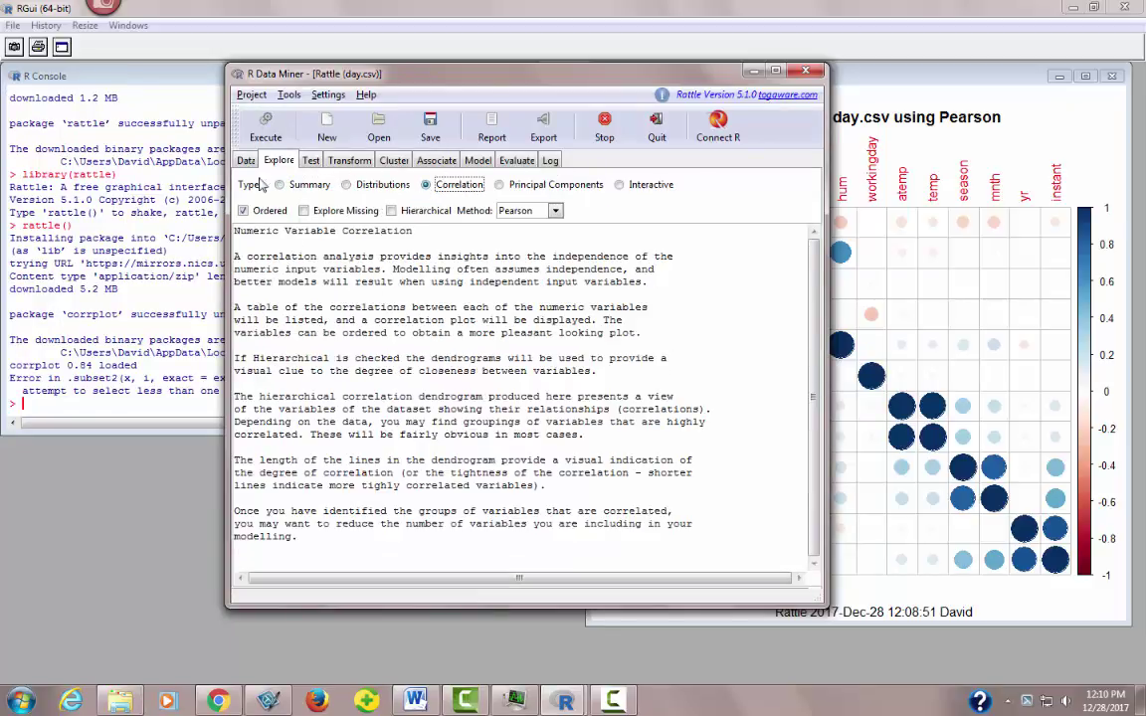
click(271, 134)
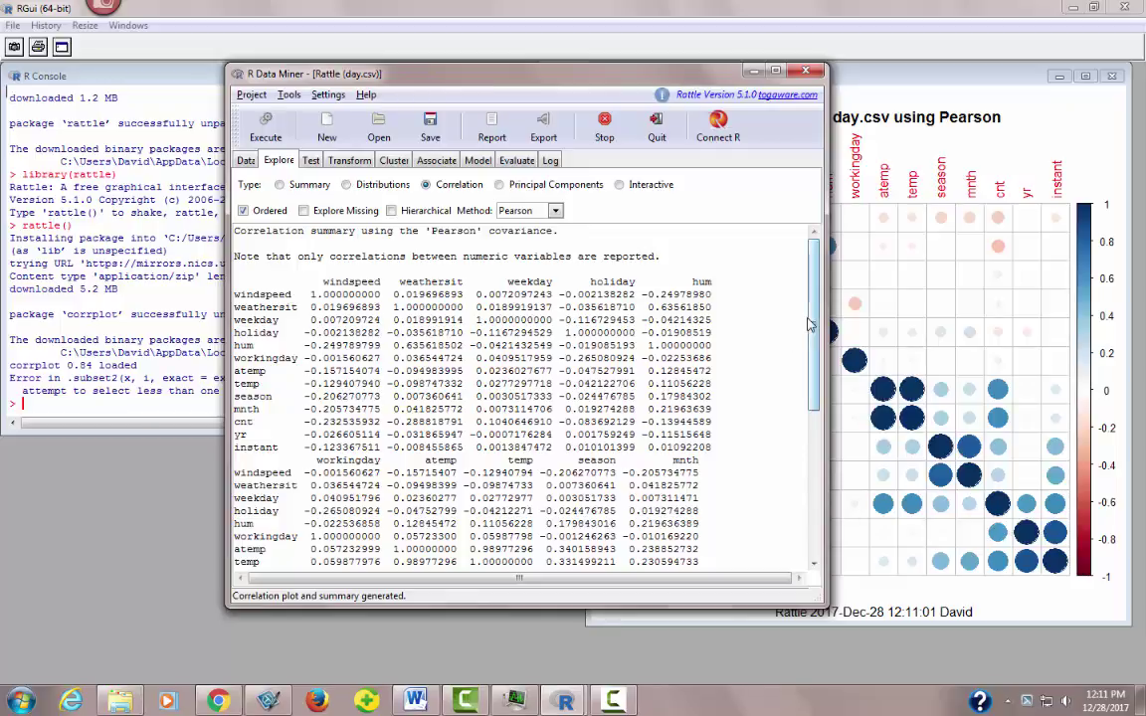
drag(814, 329, 814, 470)
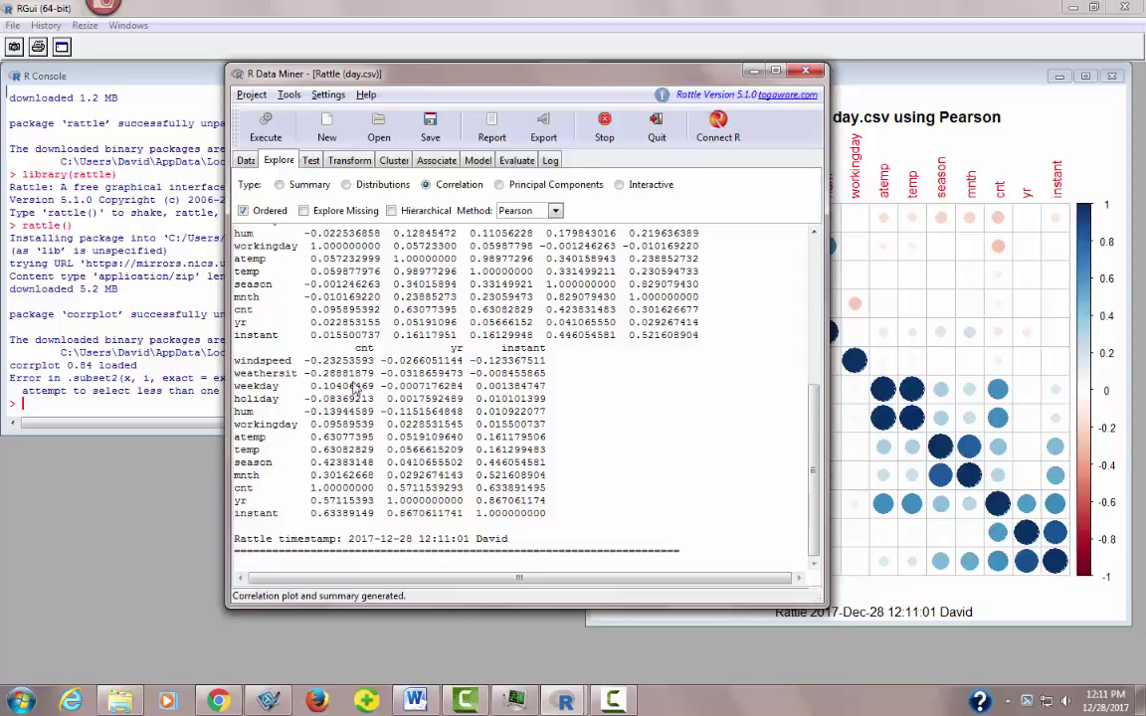
scroll(808, 371, up, 3)
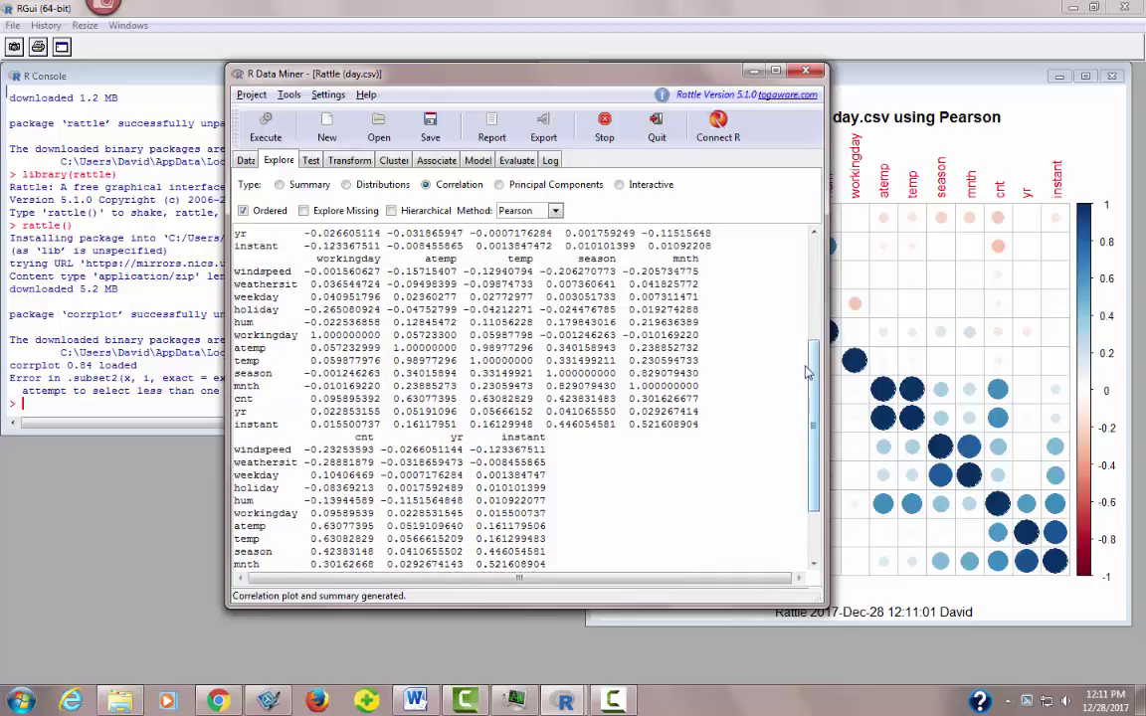
scroll(807, 371, up, 2)
scroll(809, 397, down, 3)
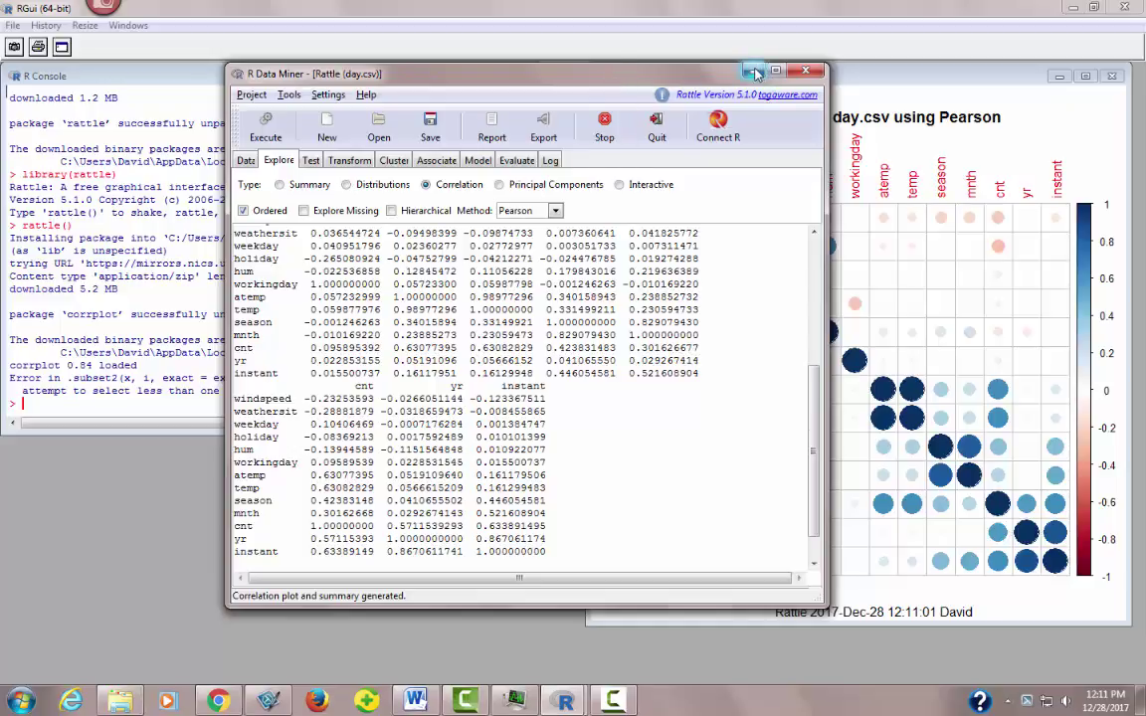
Step: Arrange the Rattle window beside the correlation plot, inspect the plot, and bring Rattle back to the front
drag(652, 70, 460, 67)
drag(781, 80, 741, 83)
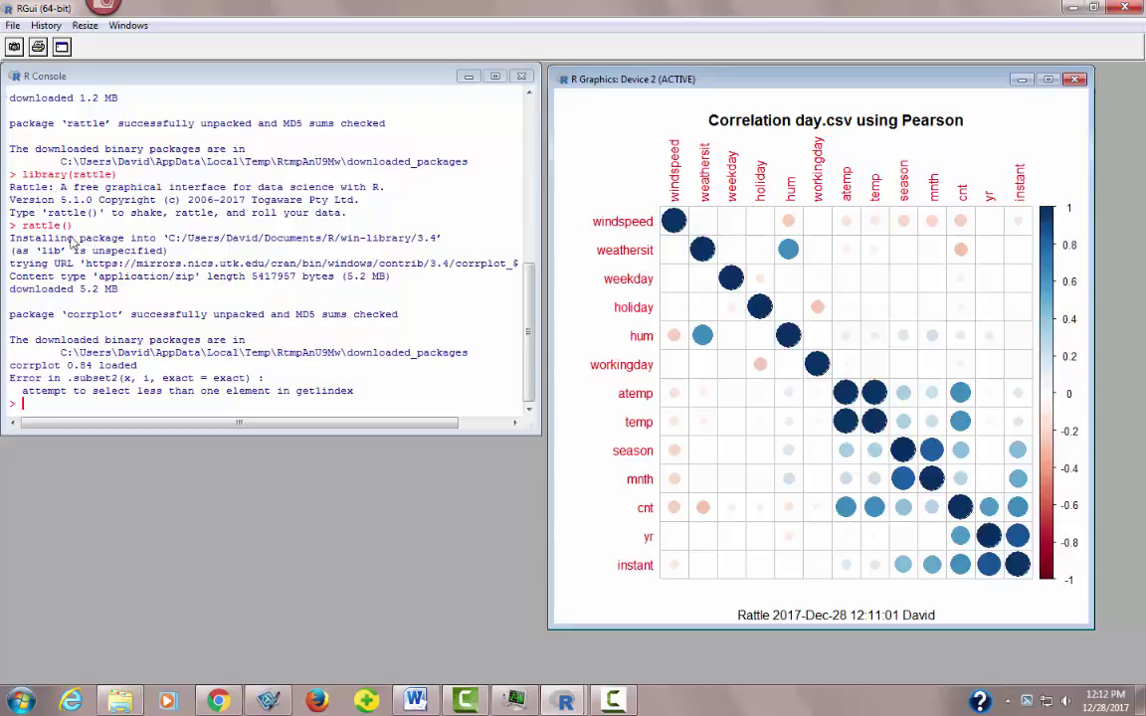
mouse_move(567, 696)
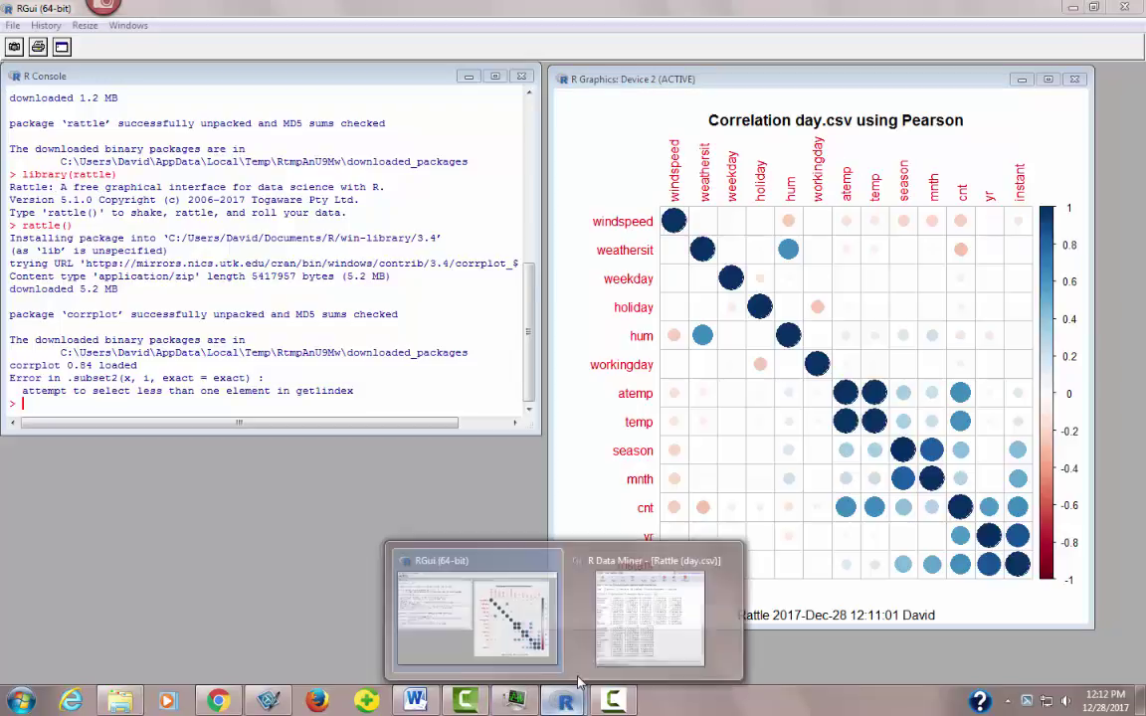
click(643, 603)
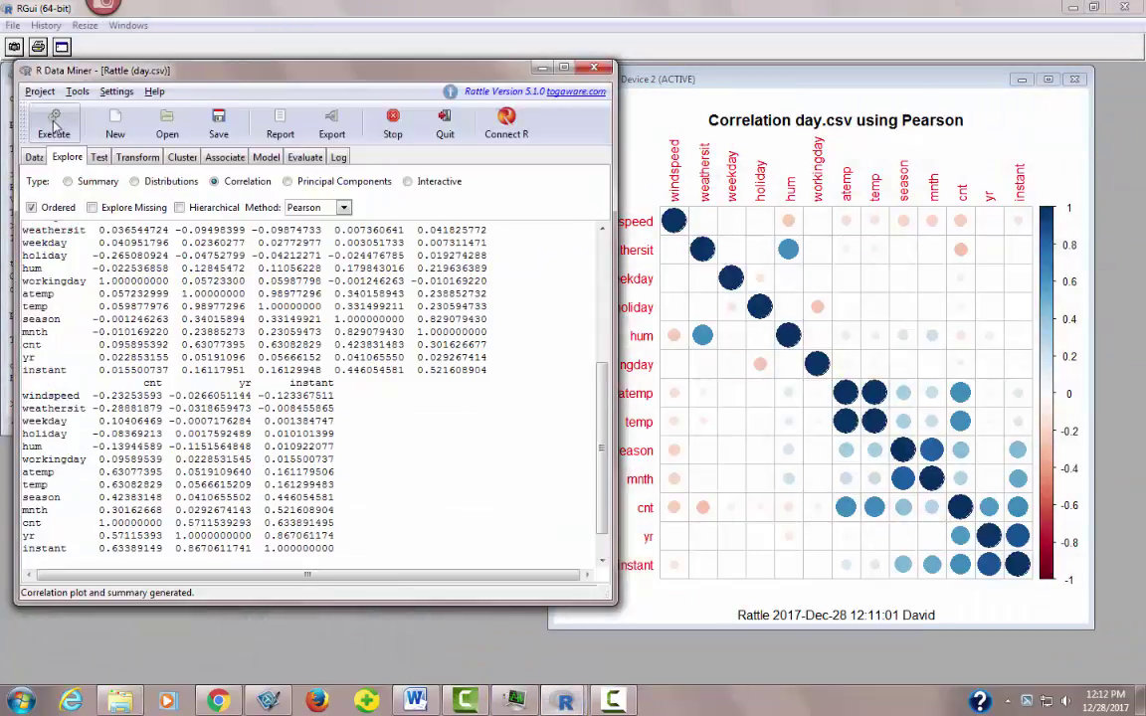
Step: Review the roles assigned to the day.csv variables and set the cnt variable's role to Target
click(34, 157)
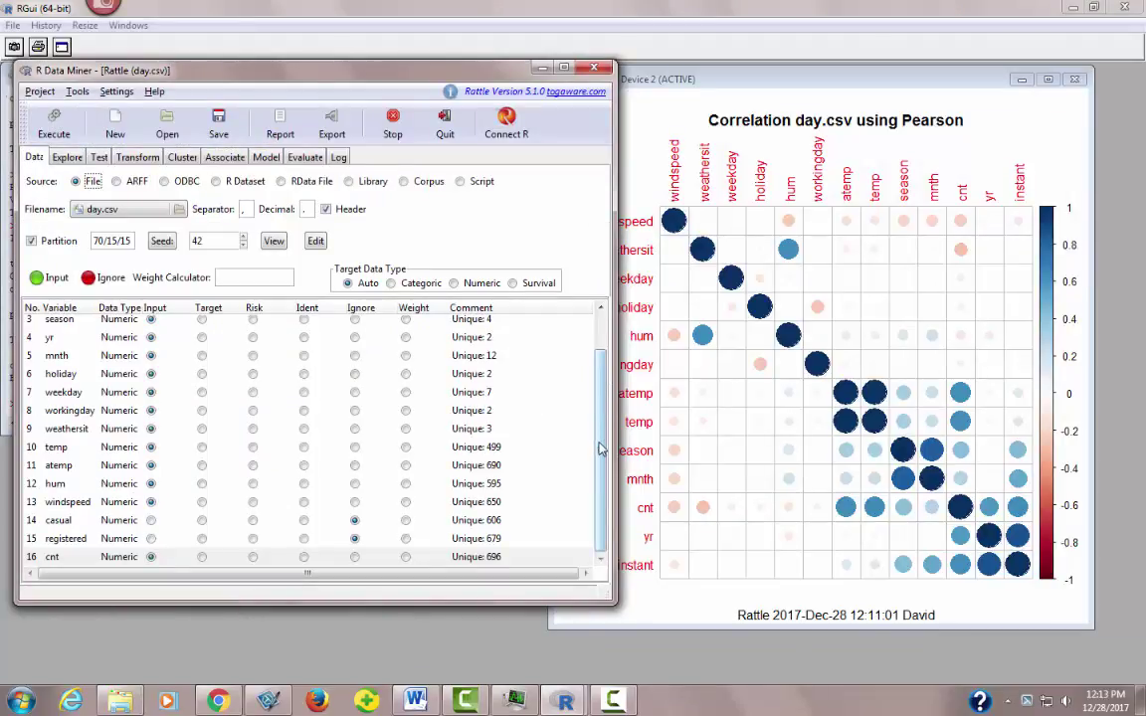
scroll(604, 371, up, 1)
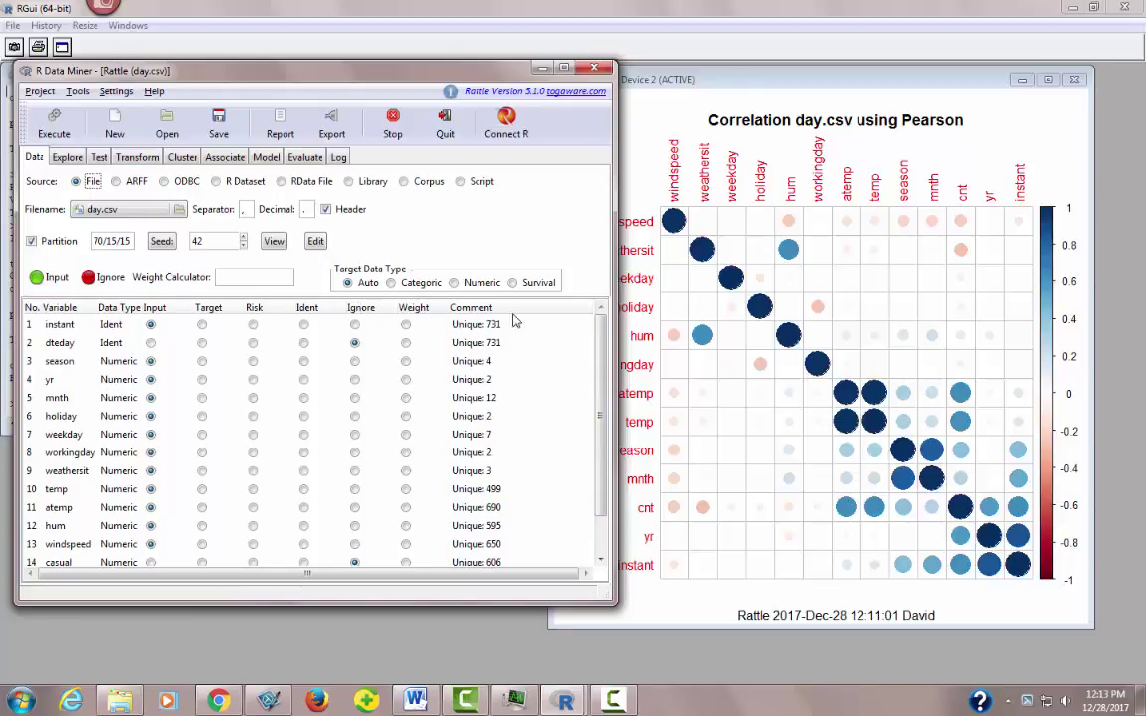
scroll(599, 417, down, 2)
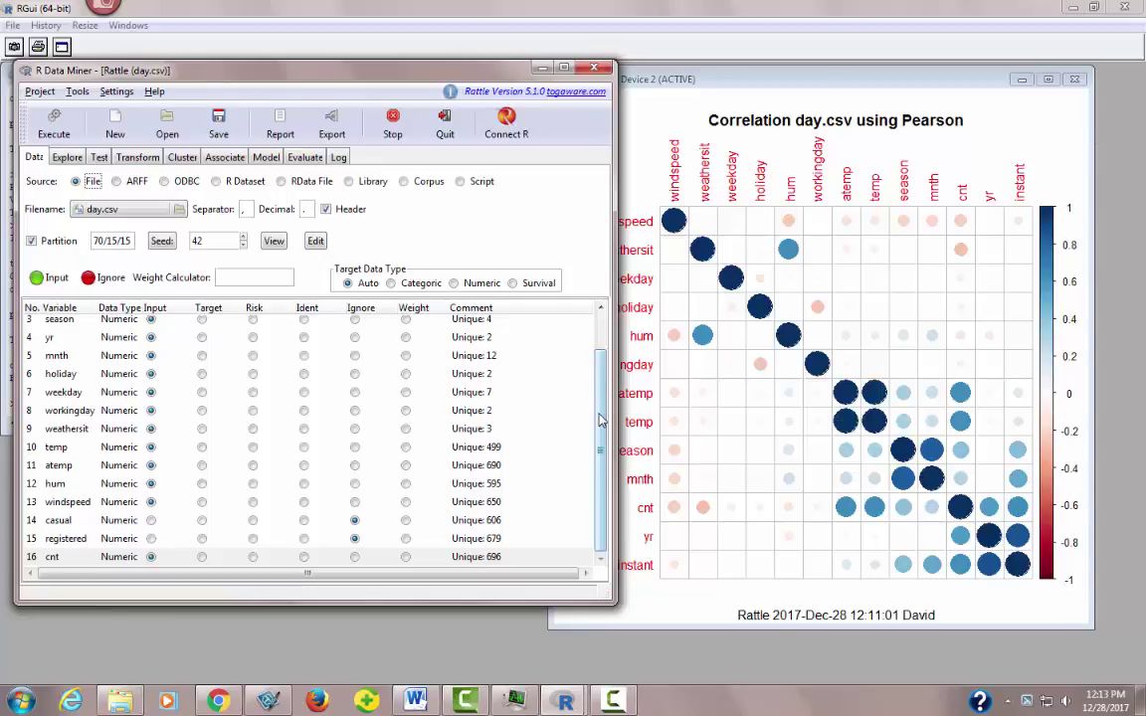
scroll(600, 419, up, 2)
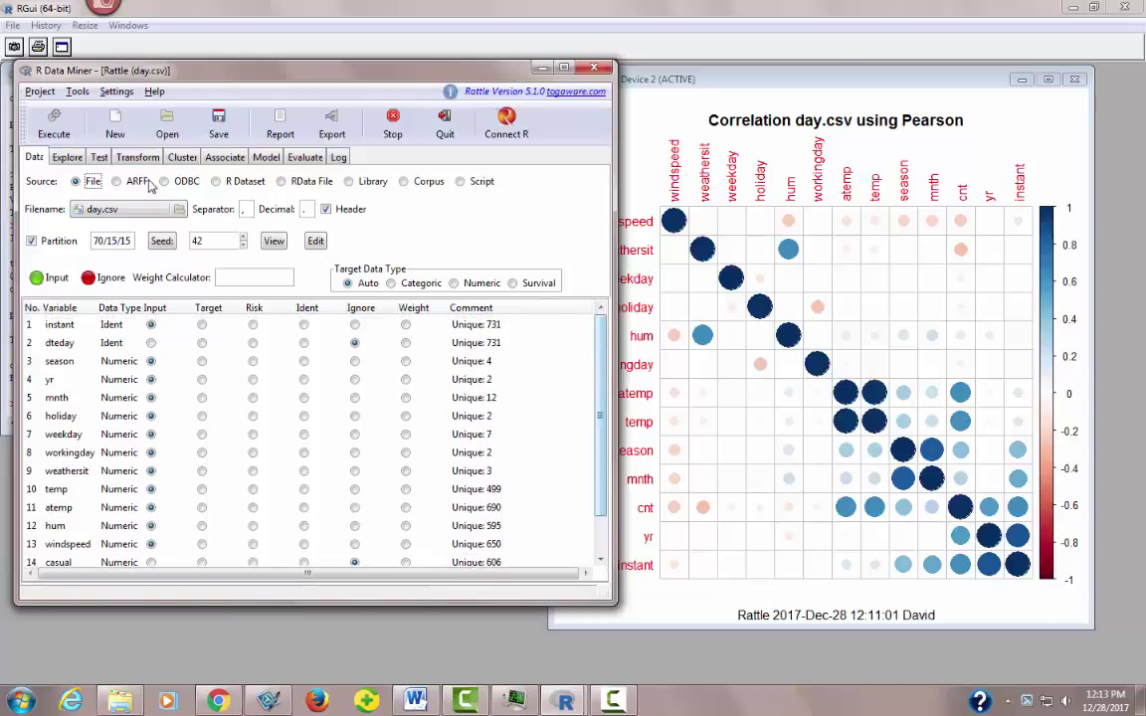
scroll(428, 364, down, 3)
scroll(557, 388, up, 2)
scroll(427, 438, up, 1)
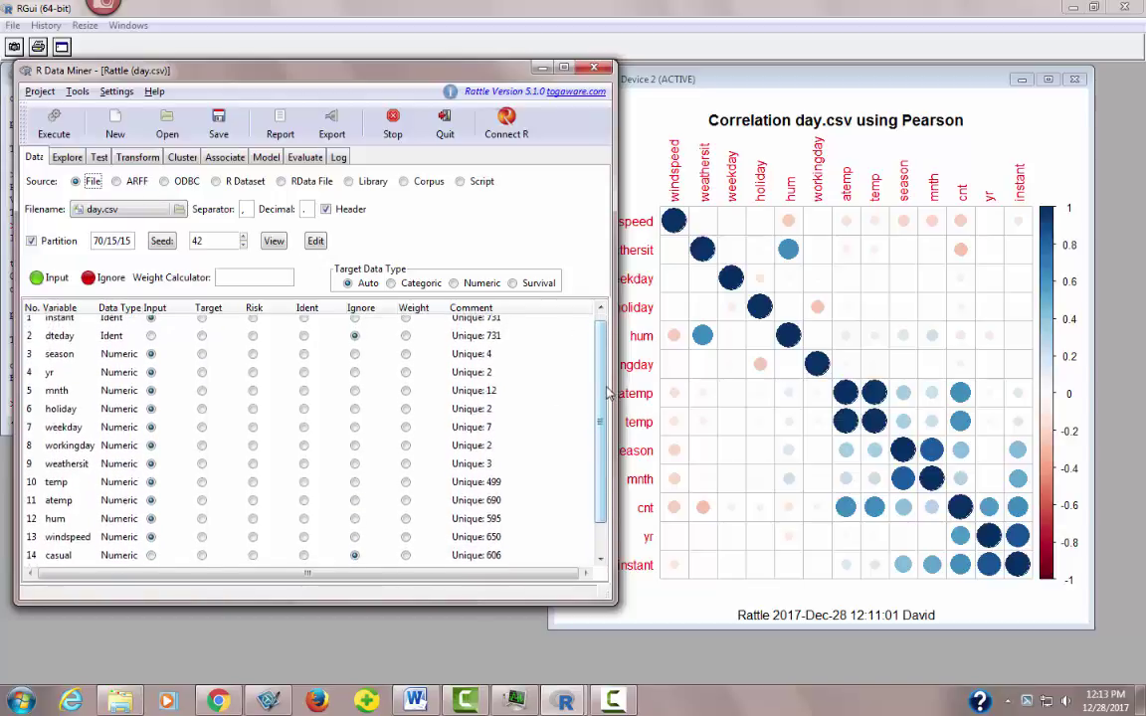
scroll(298, 488, down, 3)
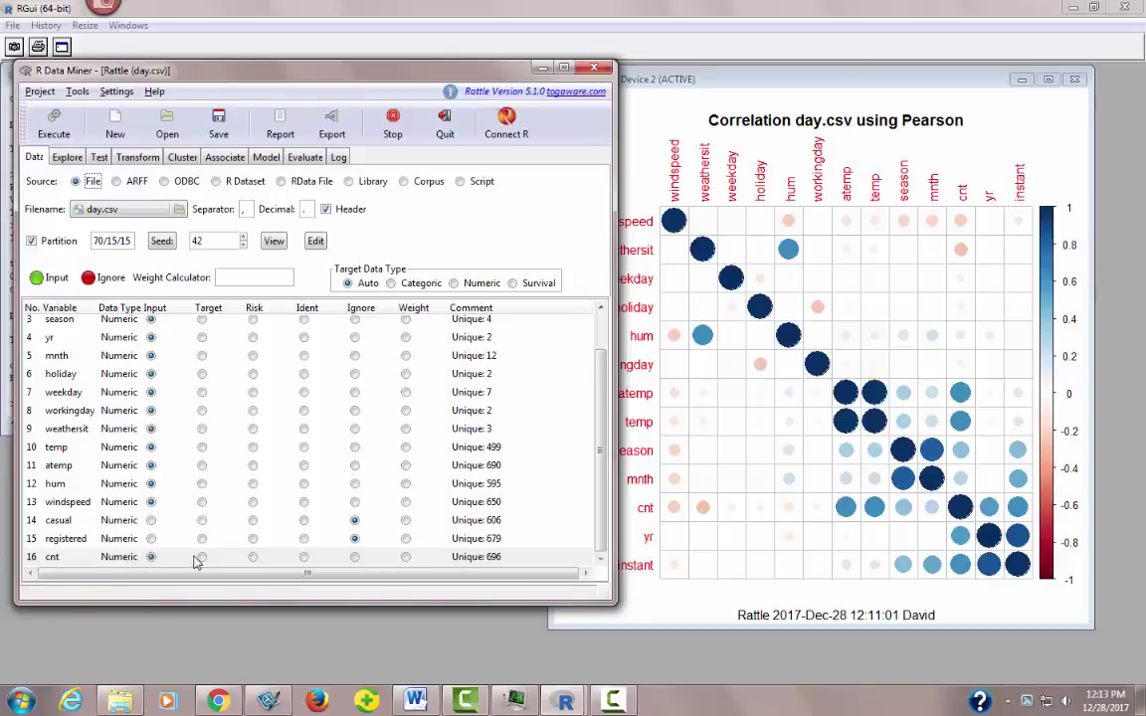
click(152, 559)
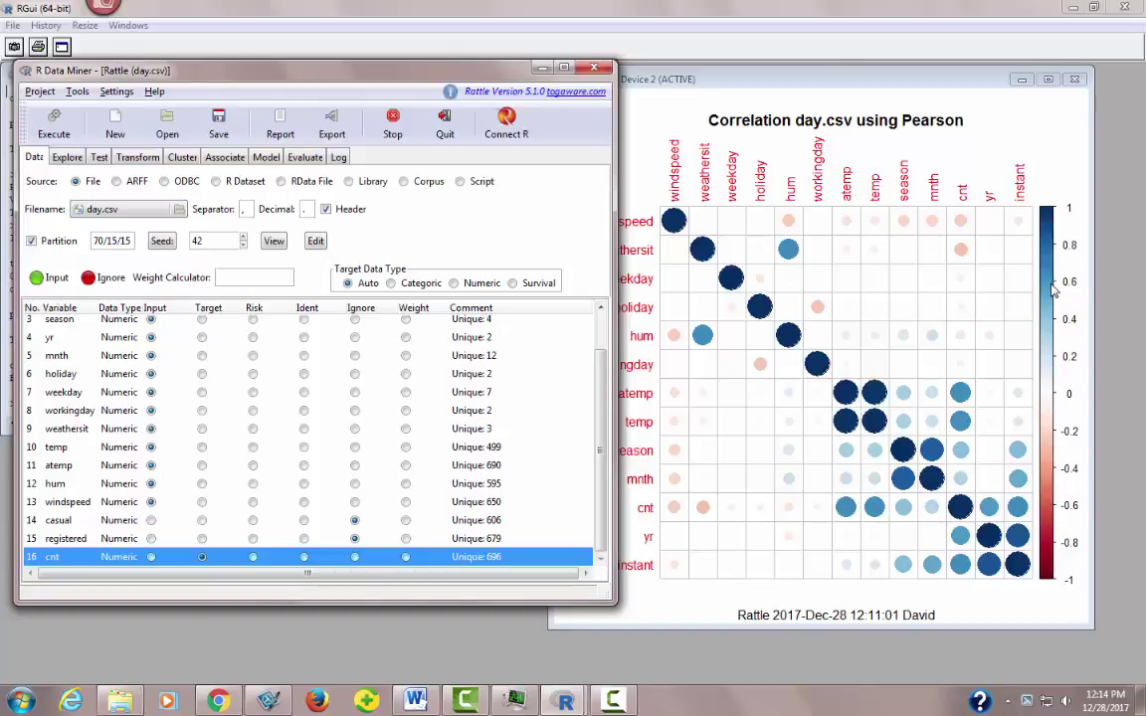
Step: Return to the Pearson correlation results and examine the coefficient table from its beginning
click(68, 156)
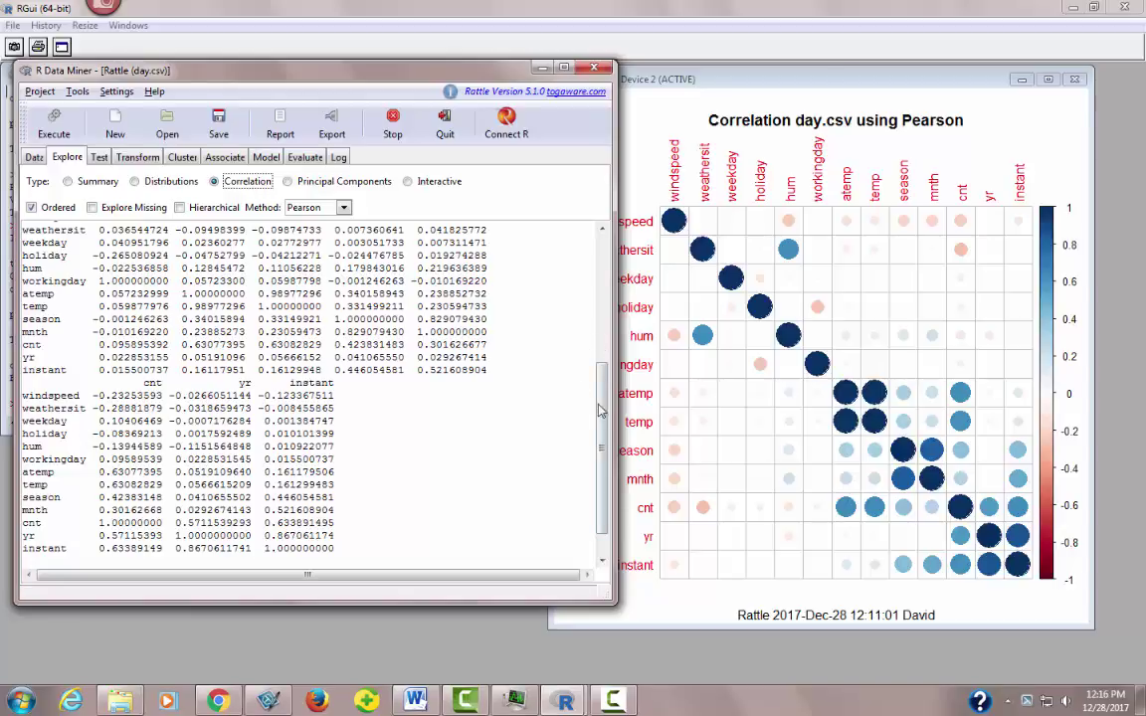
scroll(606, 443, down, 1)
drag(606, 443, 606, 254)
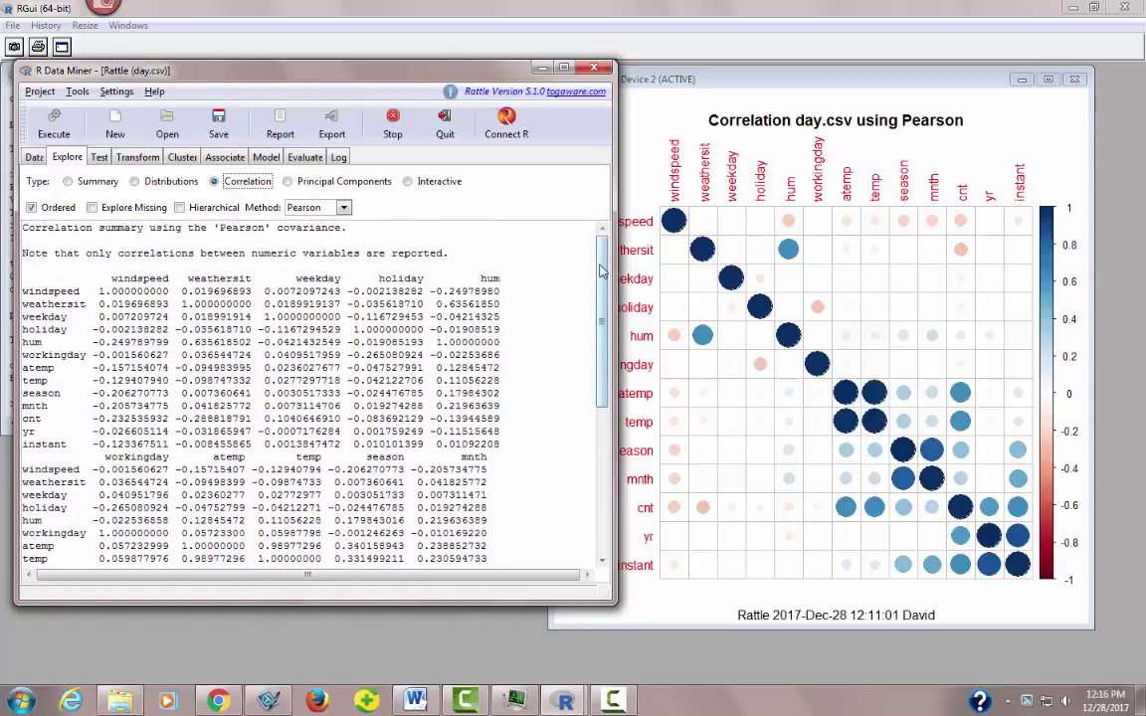